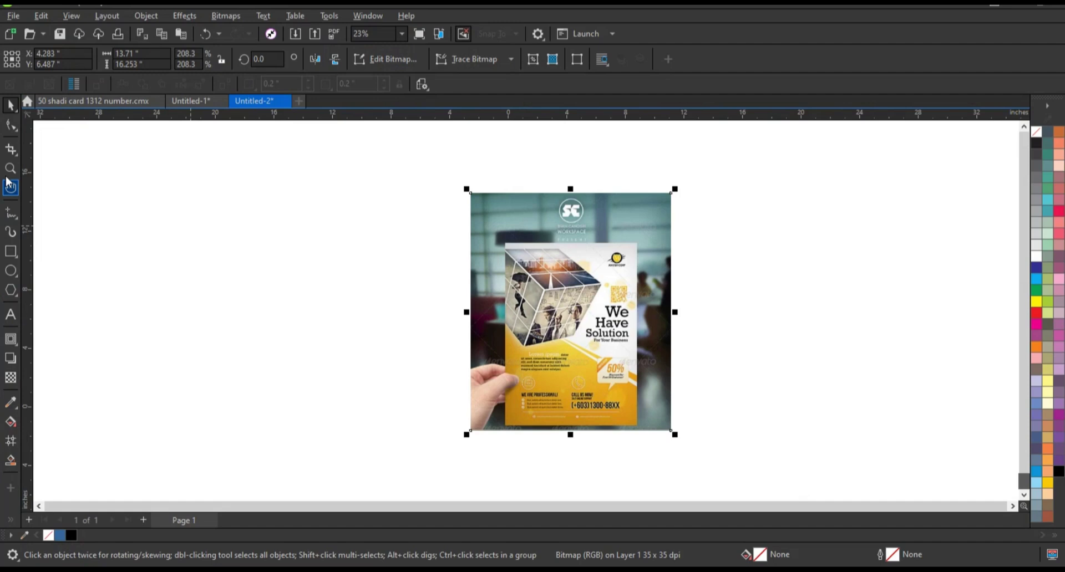
# Step: Zoom in to 31% on the placed reference flyer photo
pyautogui.click(10, 168)
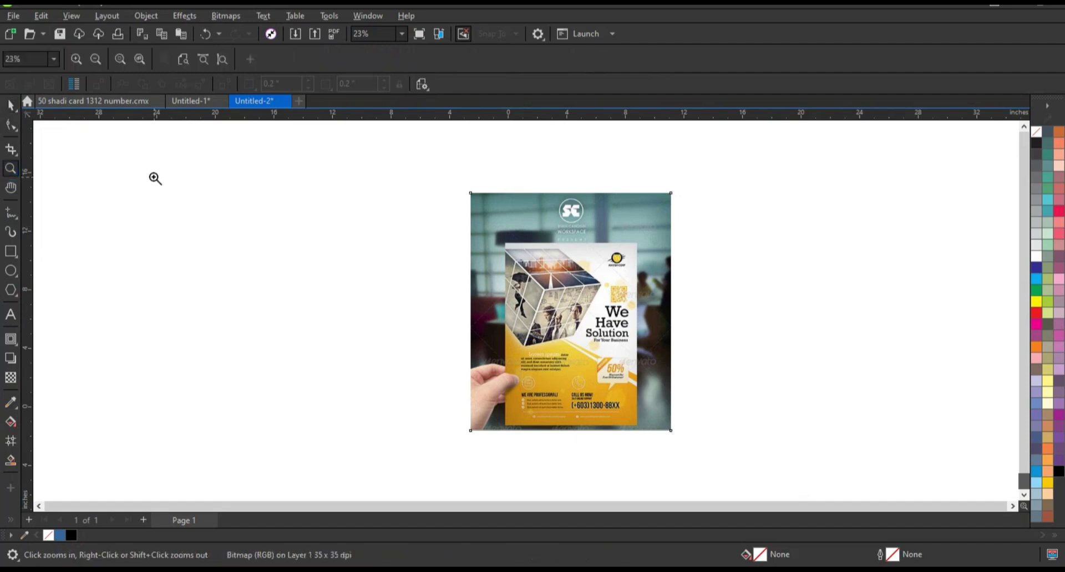
pyautogui.moveTo(663, 460); pyautogui.dragTo(663, 460)
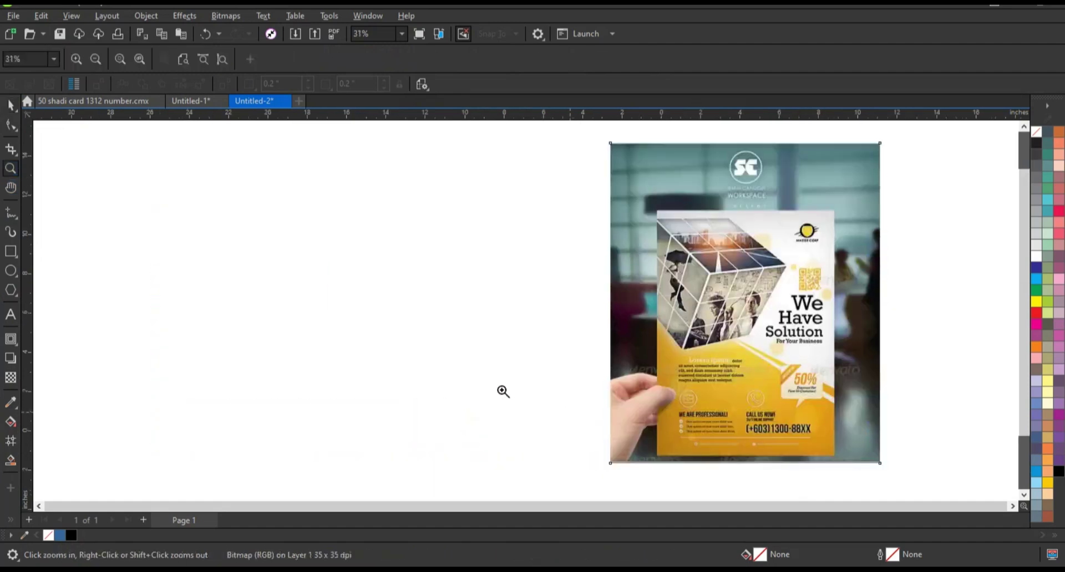
# Step: Draw a six-sided polygon and give it a 3.0 pt outline
pyautogui.click(11, 290)
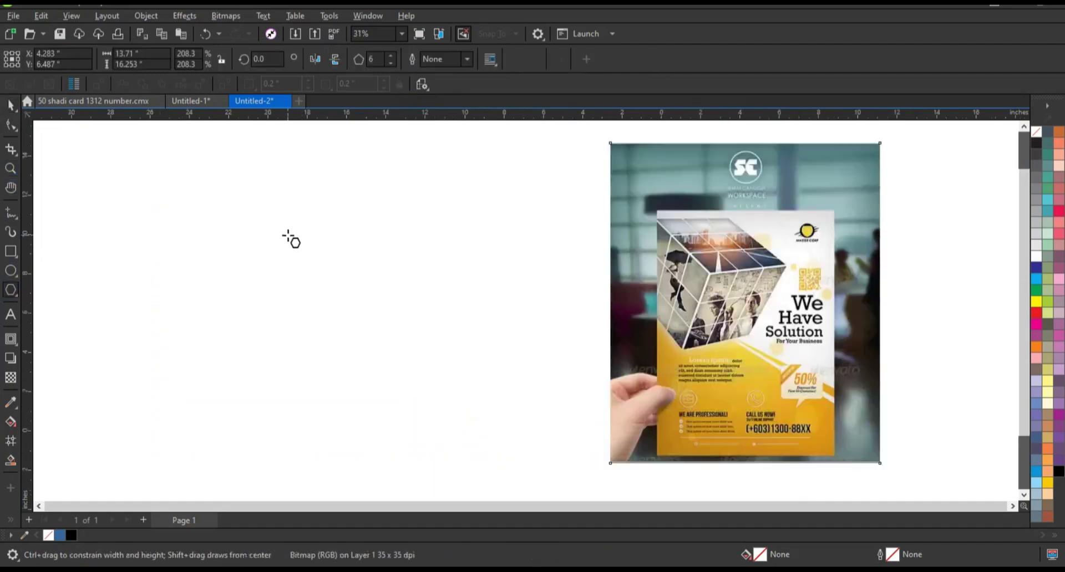
pyautogui.moveTo(289, 236); pyautogui.dragTo(346, 312)
pyautogui.press('space')
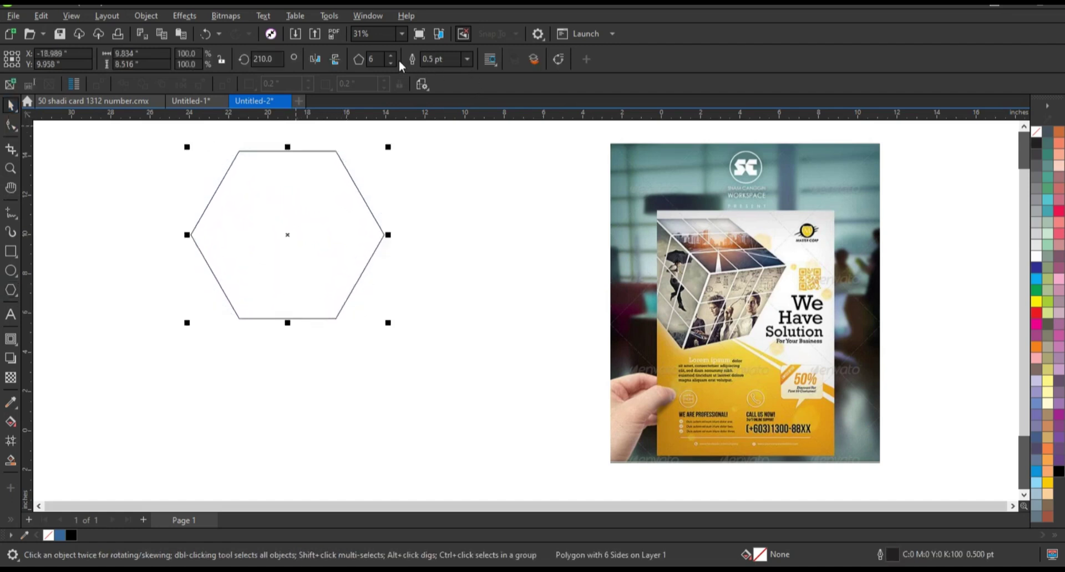
pyautogui.click(466, 65)
pyautogui.click(448, 148)
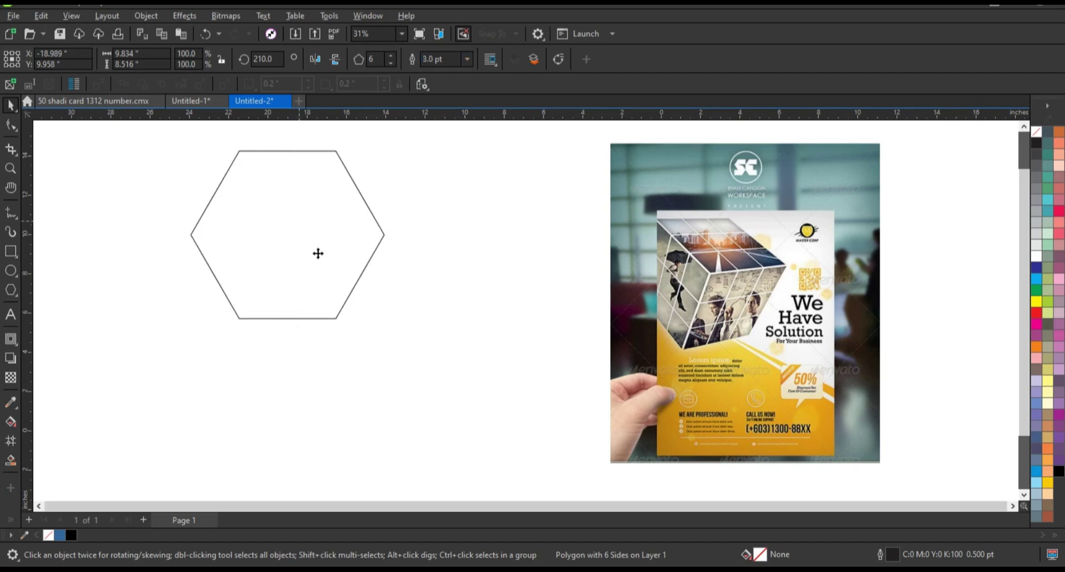
# Step: Rotate the hexagon upright, lower it, and overlap a copy over its top half
pyautogui.moveTo(316, 252)
pyautogui.mouseDown()
pyautogui.moveTo(375, 208)
pyautogui.moveTo(310, 327)
pyautogui.moveTo(298, 326)
pyautogui.mouseUp()
pyautogui.click(375, 208)
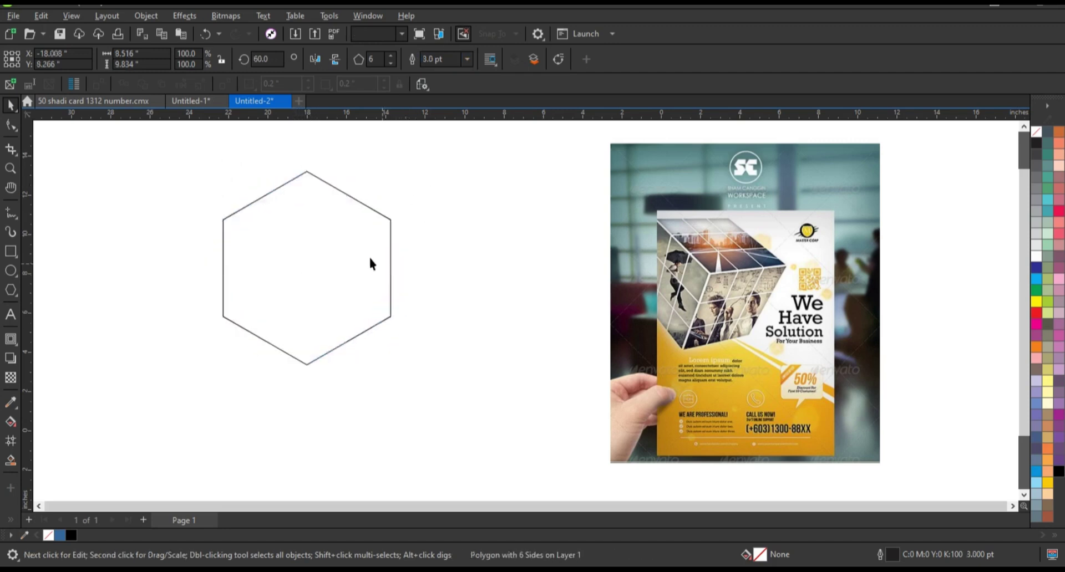
pyautogui.moveTo(340, 218)
pyautogui.mouseDown()
pyautogui.moveTo(345, 294)
pyautogui.moveTo(339, 141)
pyautogui.moveTo(376, 183)
pyautogui.moveTo(341, 330)
pyautogui.mouseUp()
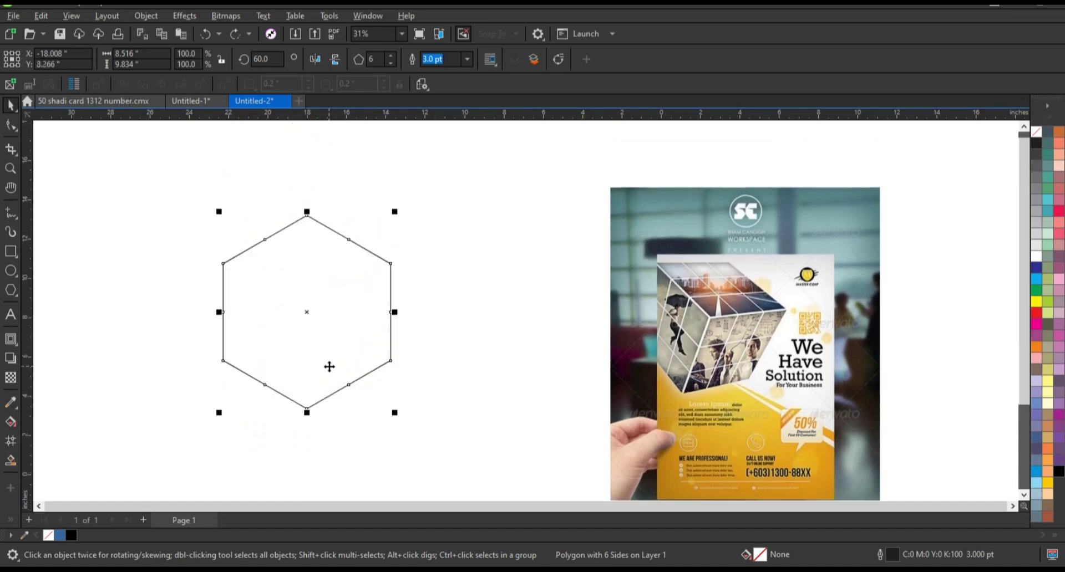
pyautogui.moveTo(329, 366); pyautogui.dragTo(333, 275)
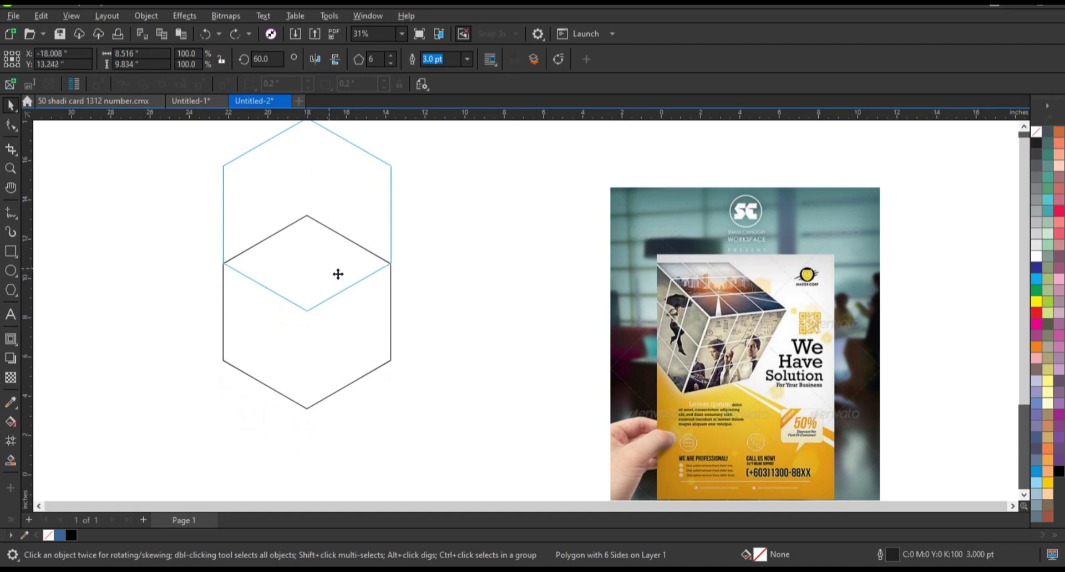
pyautogui.moveTo(333, 276); pyautogui.dragTo(337, 274)
pyautogui.click(151, 305)
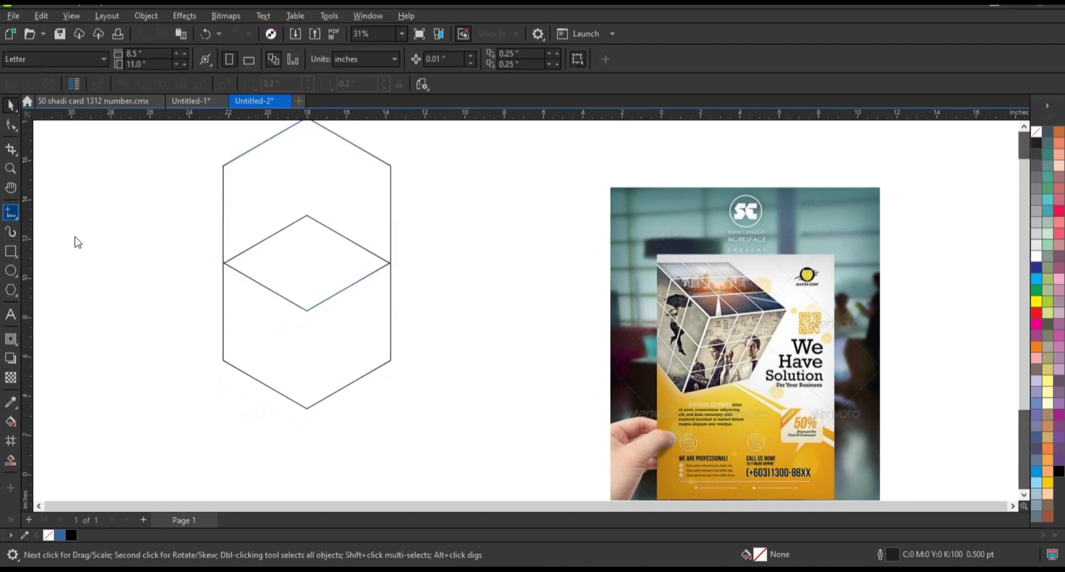
# Step: Add a vertical 0.5 pt front edge running down from the lower hexagon's centre vertex
pyautogui.press('F5')
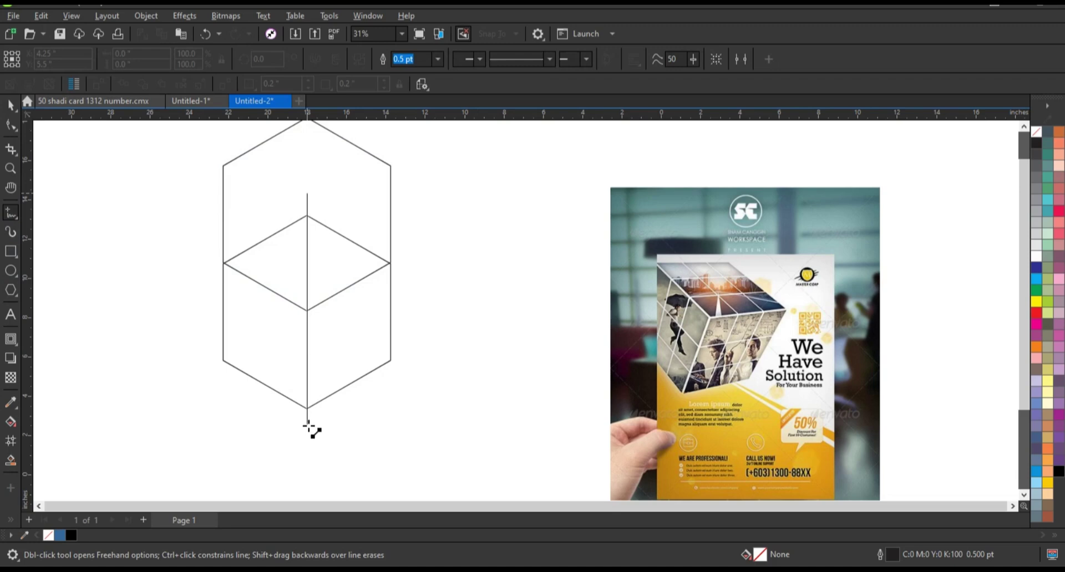
pyautogui.click(307, 426)
pyautogui.press('space')
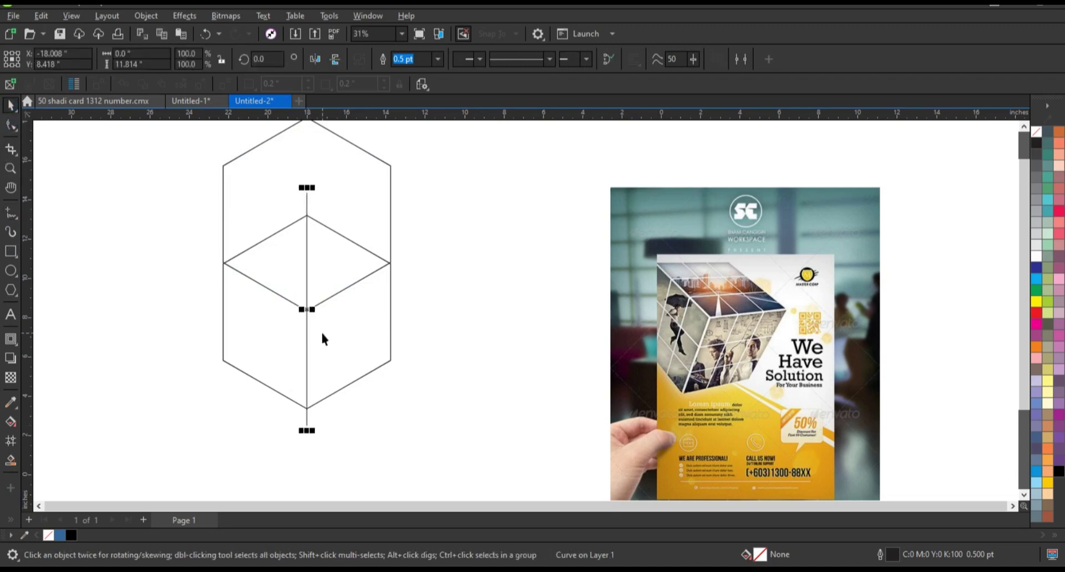
pyautogui.keyDown('shift'); pyautogui.click(391, 348); pyautogui.keyUp('shift')
pyautogui.press('Escape')
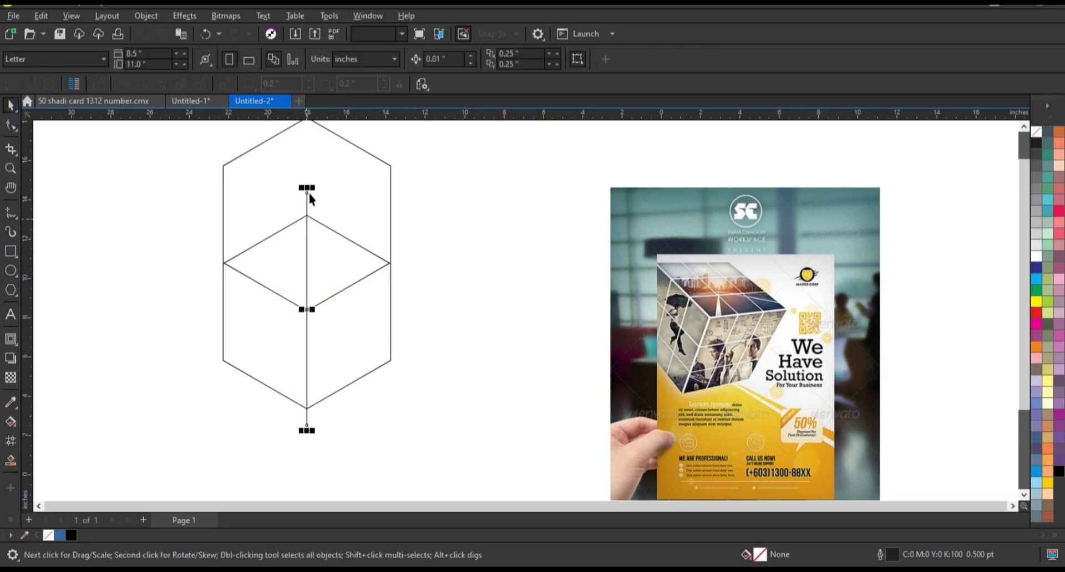
pyautogui.moveTo(306, 188); pyautogui.dragTo(306, 304)
pyautogui.click(438, 339)
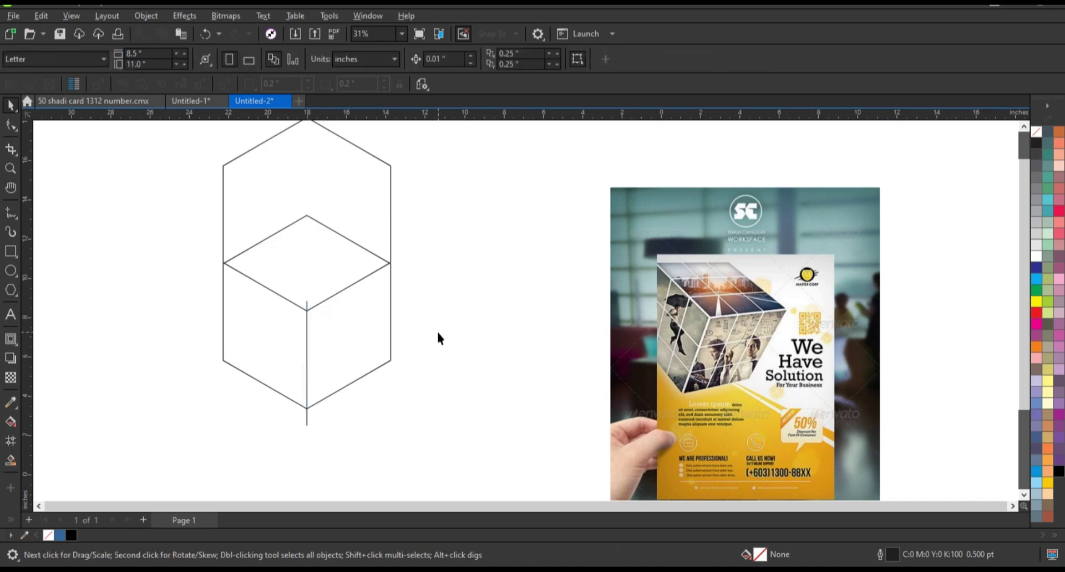
# Step: Smart Fill the cube's top, right and left faces
pyautogui.click(10, 464)
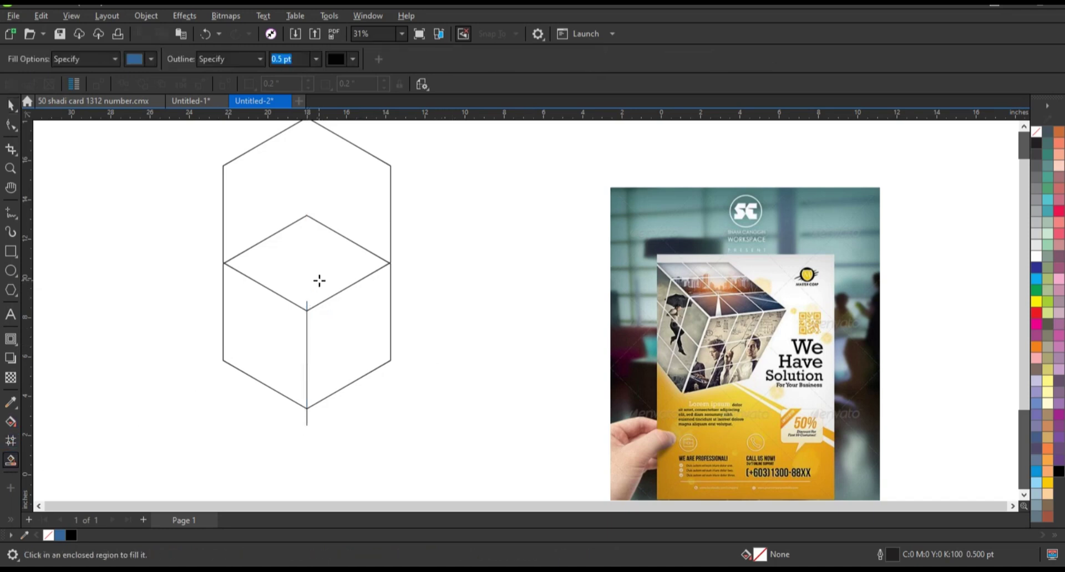
pyautogui.click(319, 280)
pyautogui.click(335, 339)
pyautogui.click(273, 334)
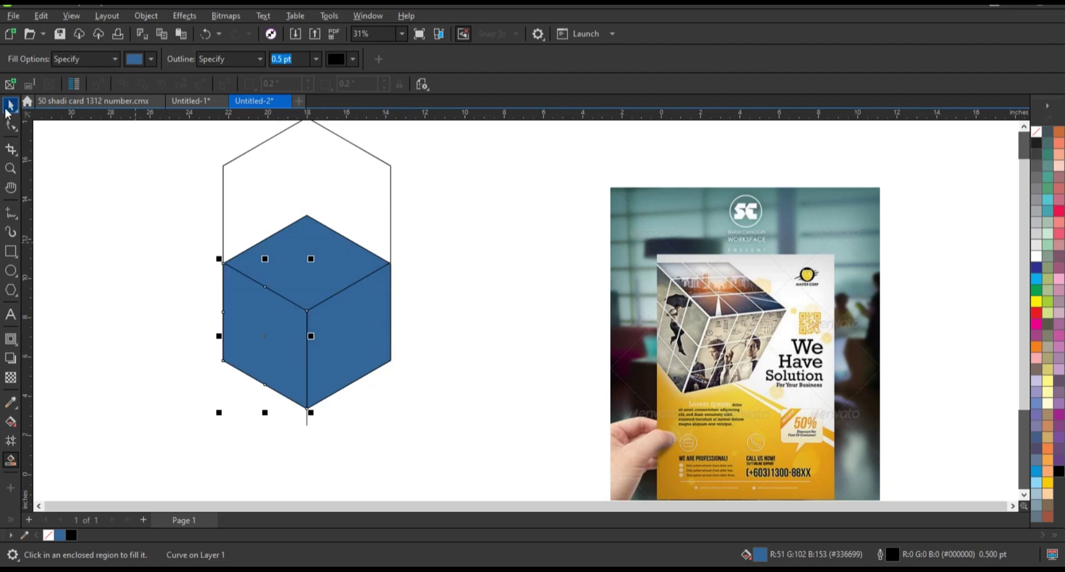
pyautogui.press('space')
# Step: Delete the leftover hexagon outlines and the stray line around the cube
pyautogui.click(391, 258)
pyautogui.press('Delete')
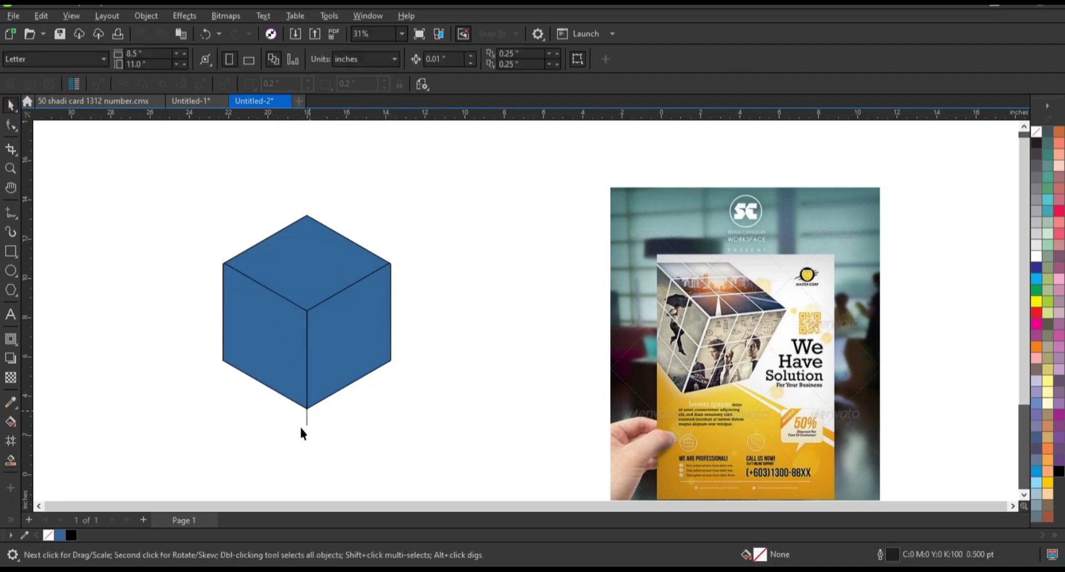
pyautogui.click(305, 430)
pyautogui.press('Delete')
pyautogui.click(349, 370)
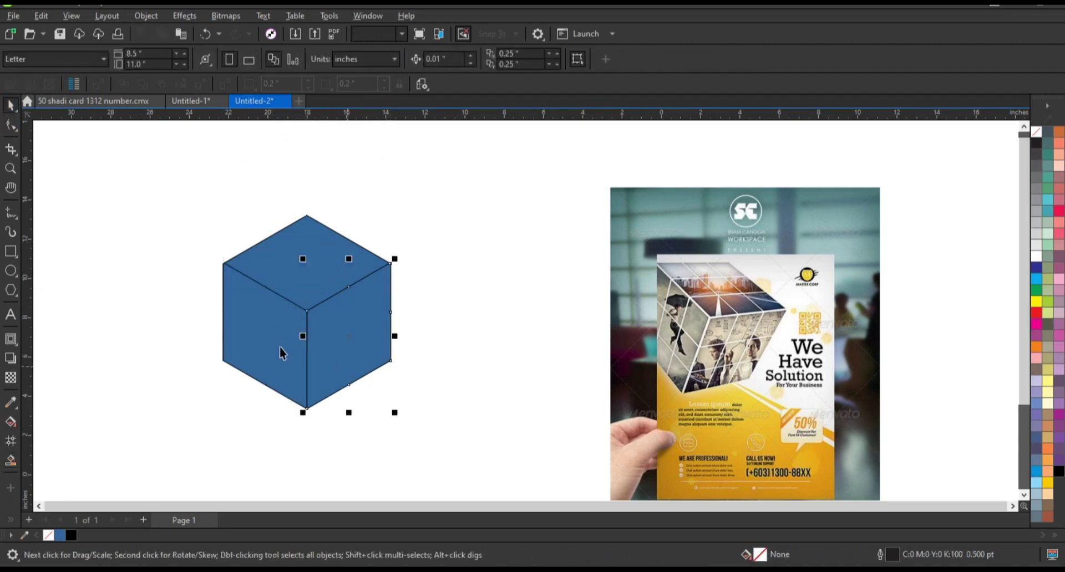
pyautogui.keyDown('shift'); pyautogui.click(280, 351); pyautogui.keyUp('shift')
pyautogui.keyDown('shift'); pyautogui.click(340, 273); pyautogui.keyUp('shift')
pyautogui.moveTo(340, 274); pyautogui.dragTo(196, 273)
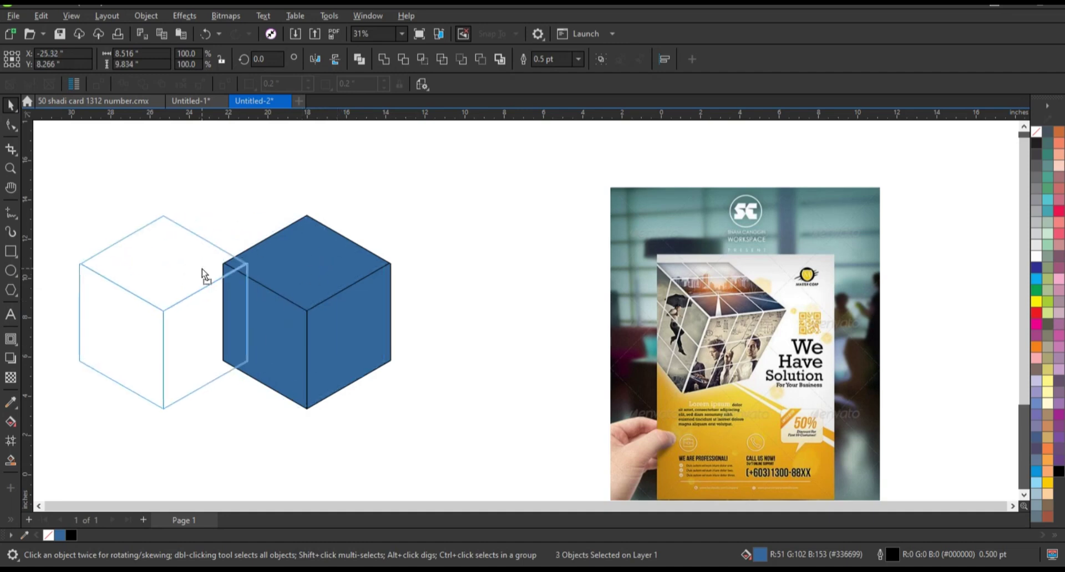
pyautogui.moveTo(398, 422); pyautogui.dragTo(395, 417)
pyautogui.press('Delete')
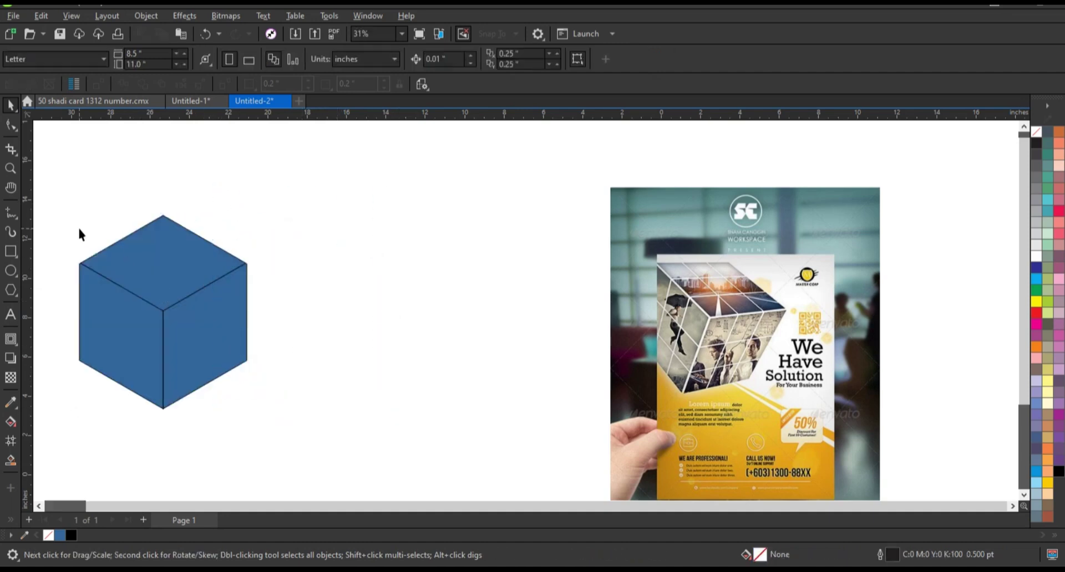
# Step: Reposition the three cube faces and colour them 40% black grey
pyautogui.moveTo(298, 395); pyautogui.dragTo(333, 430)
pyautogui.moveTo(165, 311); pyautogui.dragTo(350, 316)
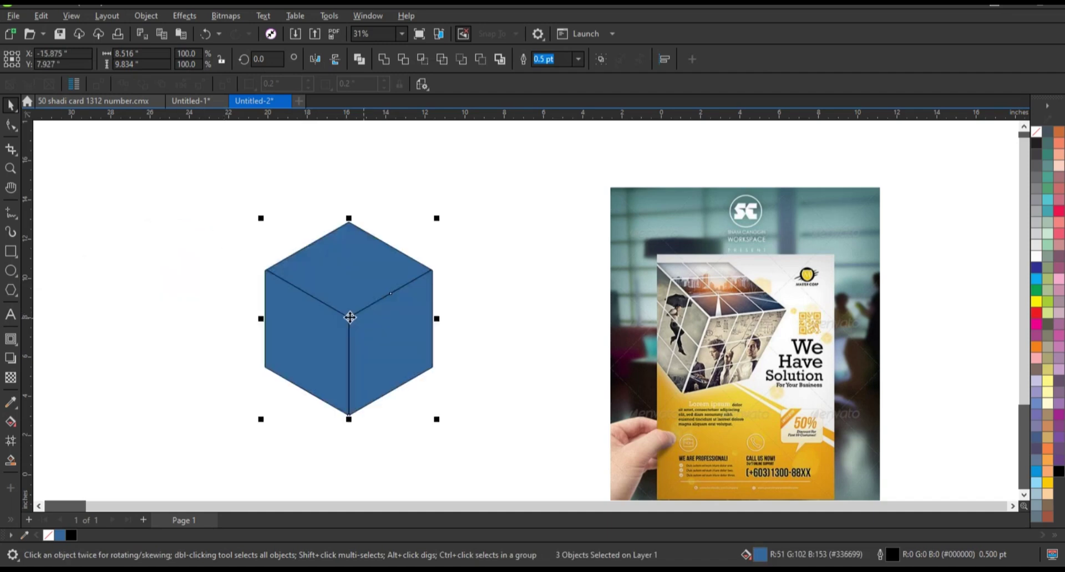
pyautogui.click(1034, 214)
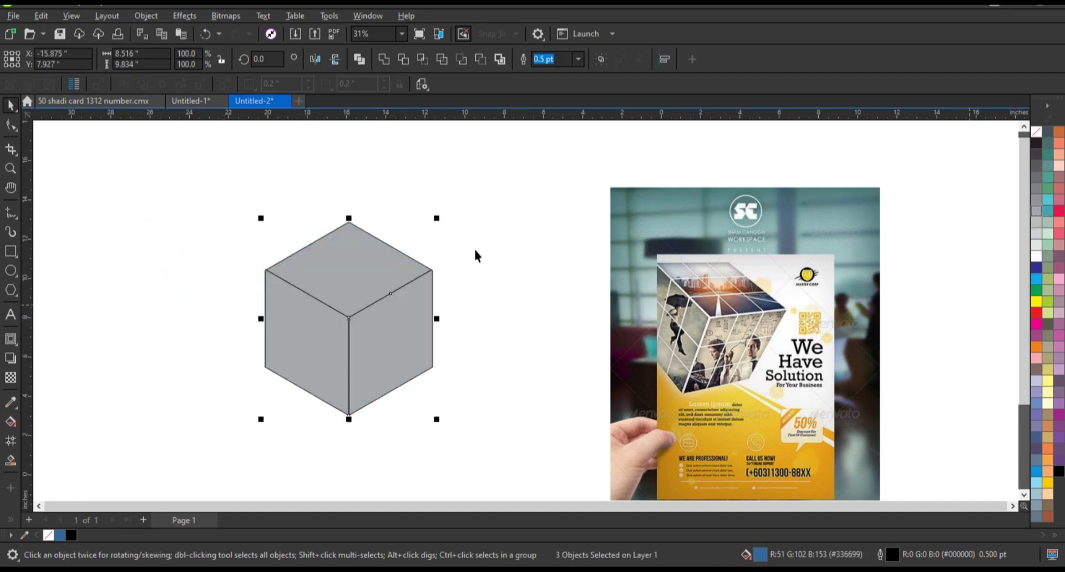
pyautogui.click(519, 250)
# Step: Draw a thin bar, duplicate it just below, then combine and shorten the pair
pyautogui.click(10, 252)
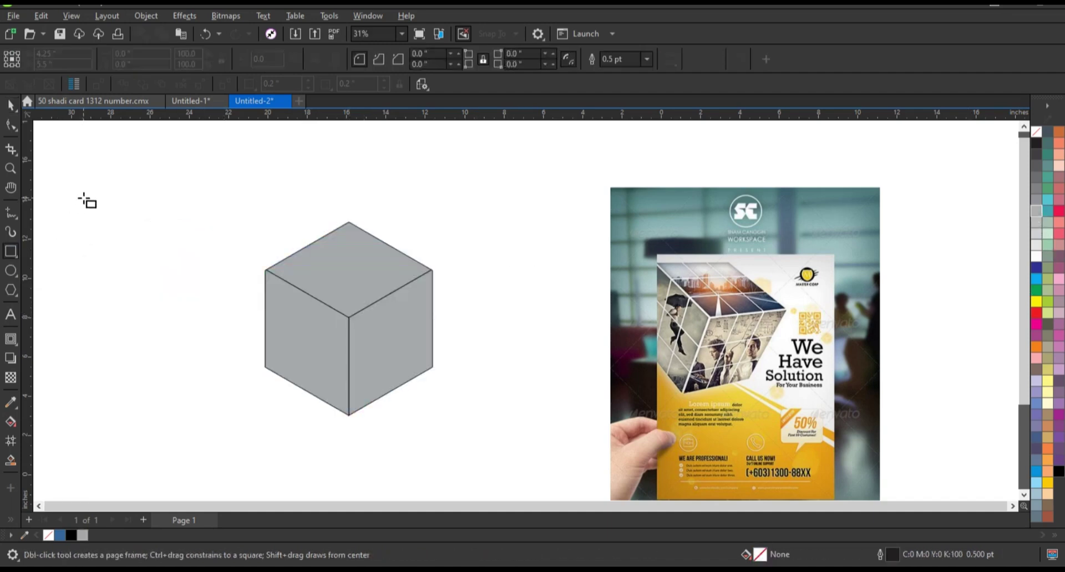
pyautogui.moveTo(162, 203); pyautogui.dragTo(291, 199)
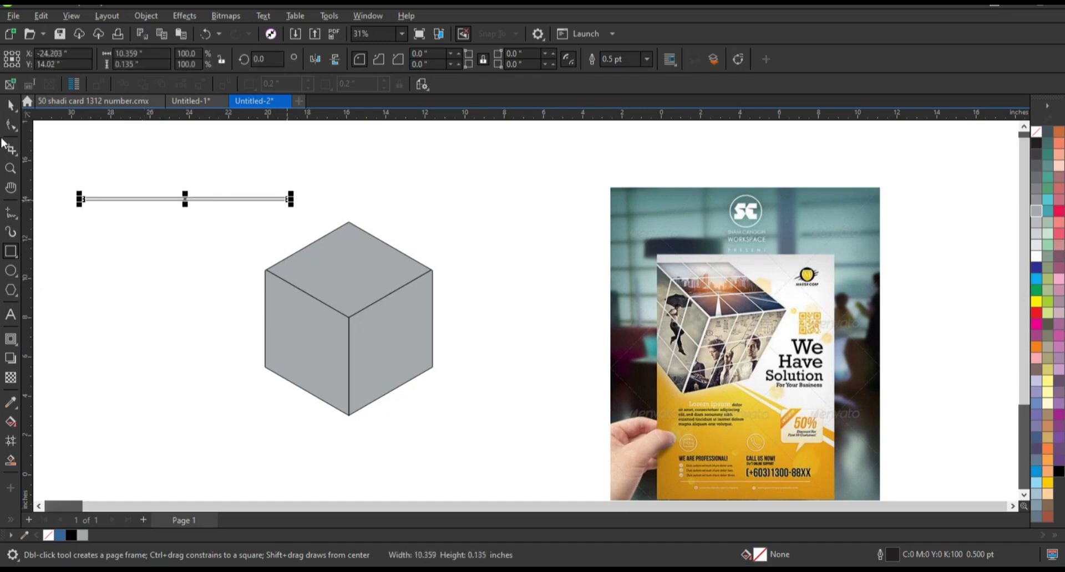
pyautogui.press('space')
pyautogui.moveTo(199, 203); pyautogui.dragTo(199, 233)
pyautogui.keyDown('shift'); pyautogui.click(185, 198); pyautogui.keyUp('shift')
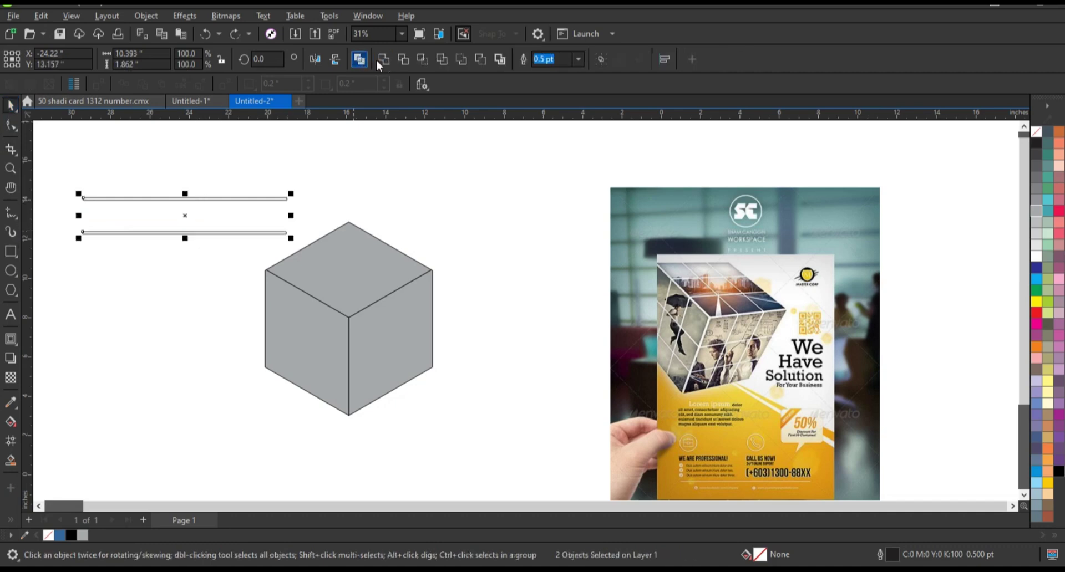
pyautogui.hotkey('ctrl', 'l')
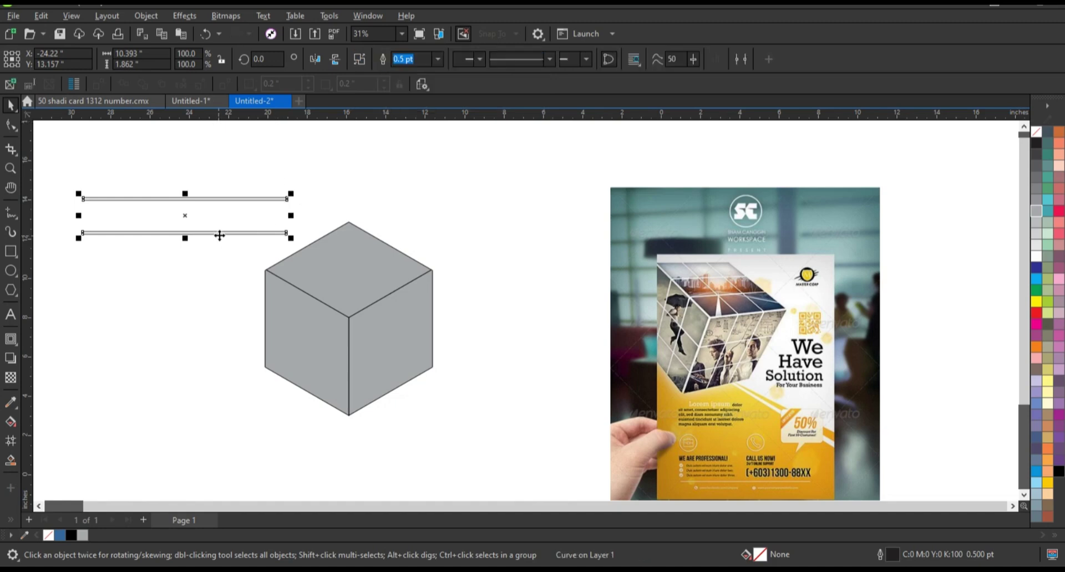
pyautogui.moveTo(291, 216)
pyautogui.mouseDown()
pyautogui.moveTo(273, 216)
pyautogui.moveTo(197, 270)
pyautogui.moveTo(206, 268)
pyautogui.mouseUp()
# Step: Rotate a copy of the bar pair to vertical and weld both pairs into a hash grid
pyautogui.click(270, 201)
pyautogui.click(238, 210)
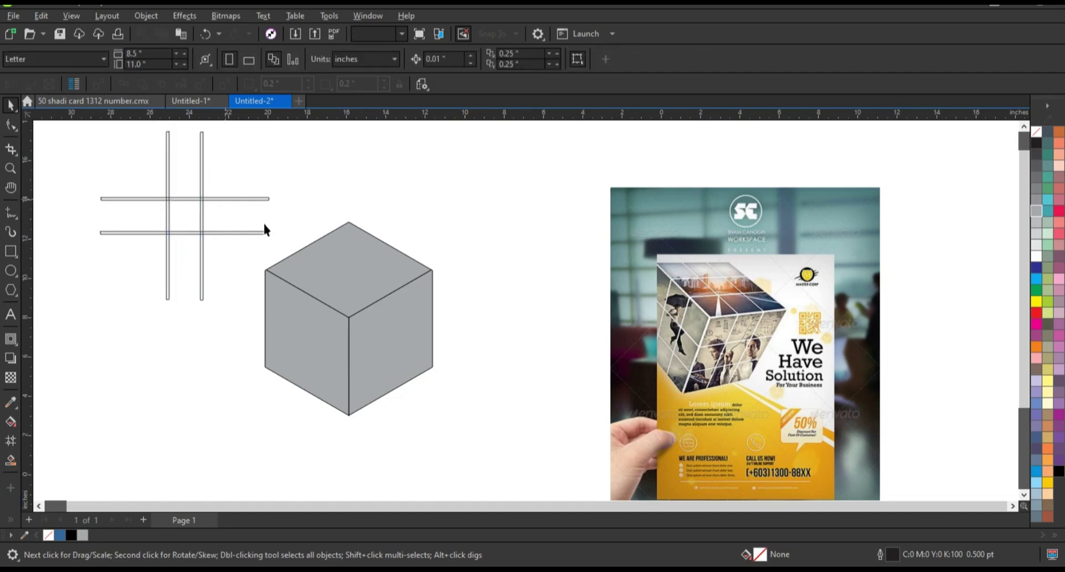
pyautogui.click(269, 232)
pyautogui.click(261, 264)
pyautogui.hotkey('ctrl', 'z')
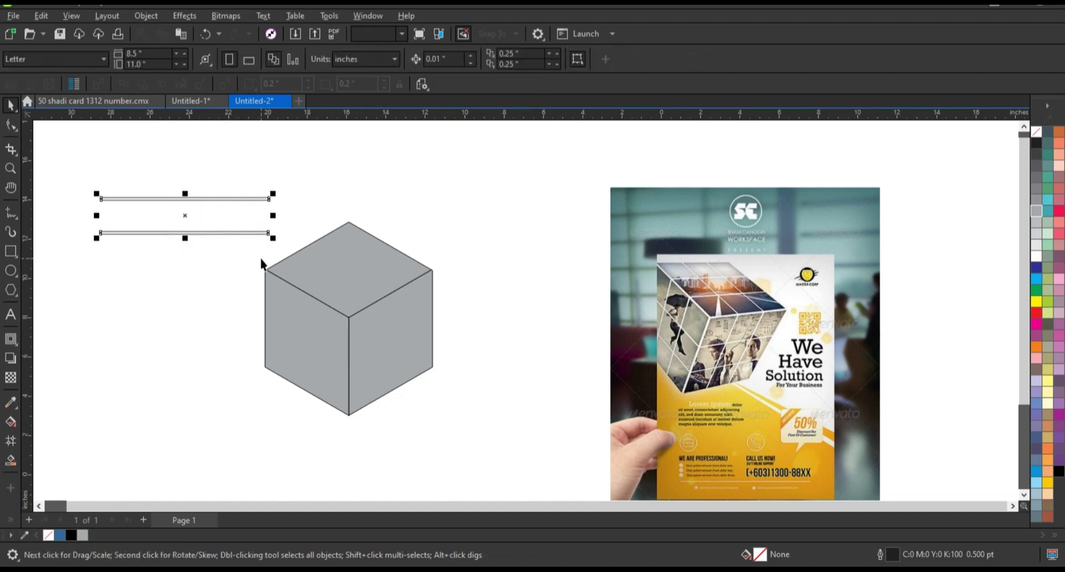
pyautogui.moveTo(273, 216)
pyautogui.mouseDown()
pyautogui.moveTo(200, 262)
pyautogui.moveTo(229, 236)
pyautogui.mouseUp()
pyautogui.click(226, 231)
pyautogui.keyDown('shift'); pyautogui.click(233, 199); pyautogui.keyUp('shift')
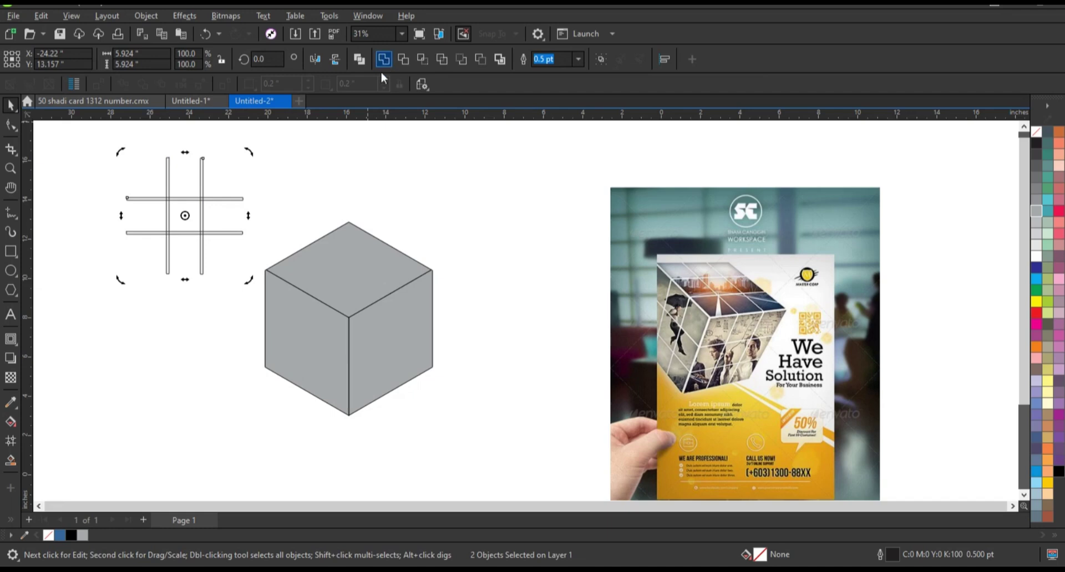
pyautogui.click(383, 59)
# Step: Place the hash grid over the cube's top and fill it pale green (C:20 M:0 Y:20 K:0)
pyautogui.moveTo(207, 222); pyautogui.dragTo(349, 277)
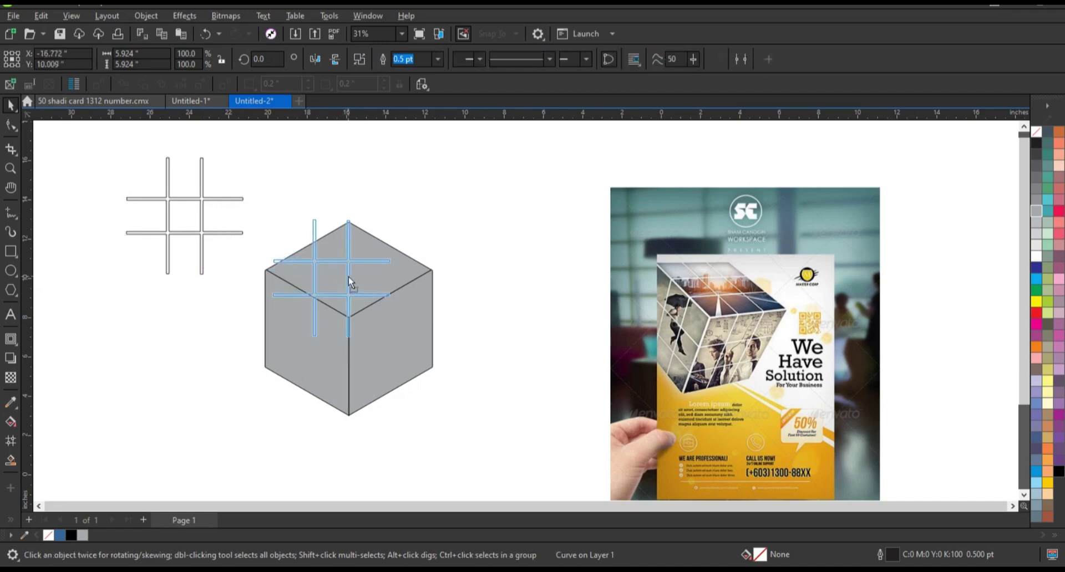
pyautogui.moveTo(349, 278); pyautogui.dragTo(349, 278)
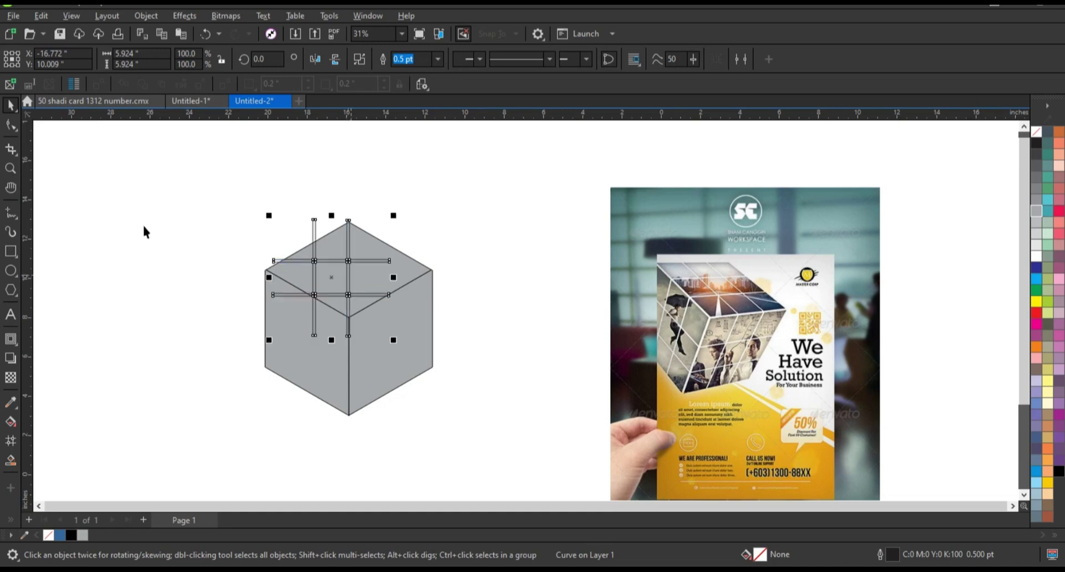
pyautogui.click(11, 169)
pyautogui.scroll(1, 582, 221)
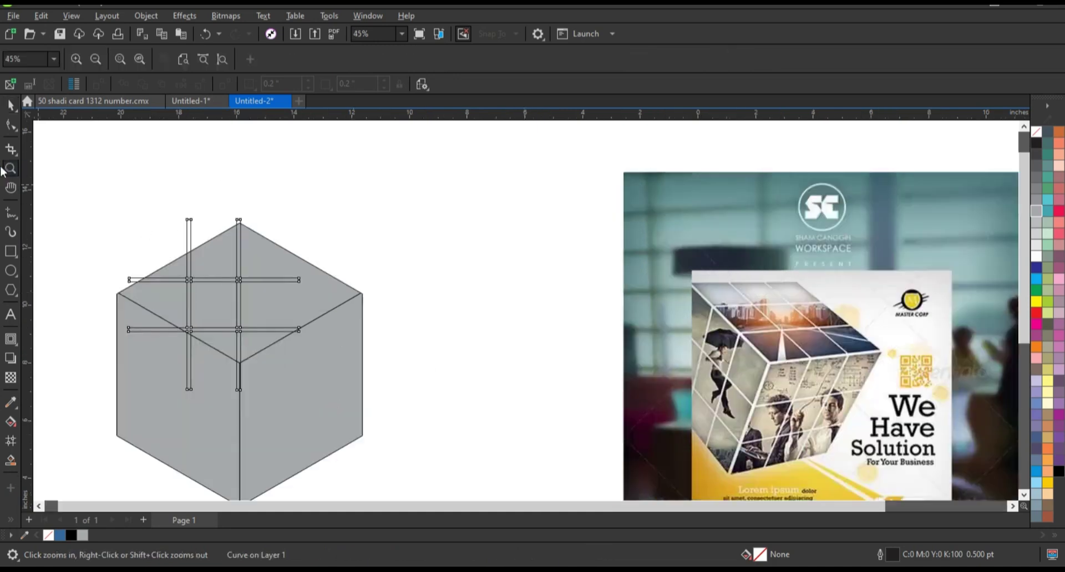
pyautogui.click(10, 106)
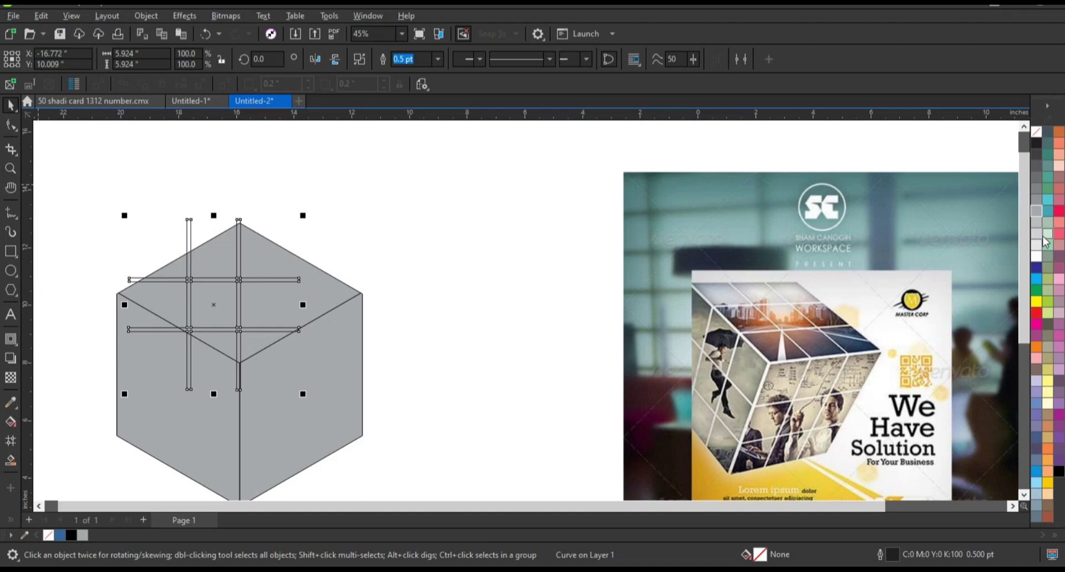
pyautogui.click(1045, 236)
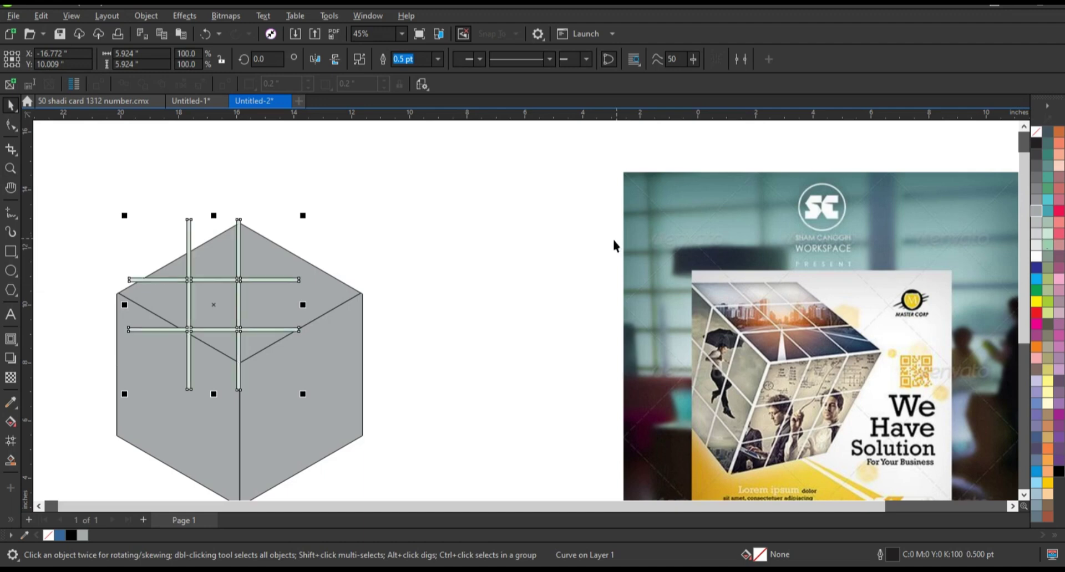
pyautogui.click(198, 22)
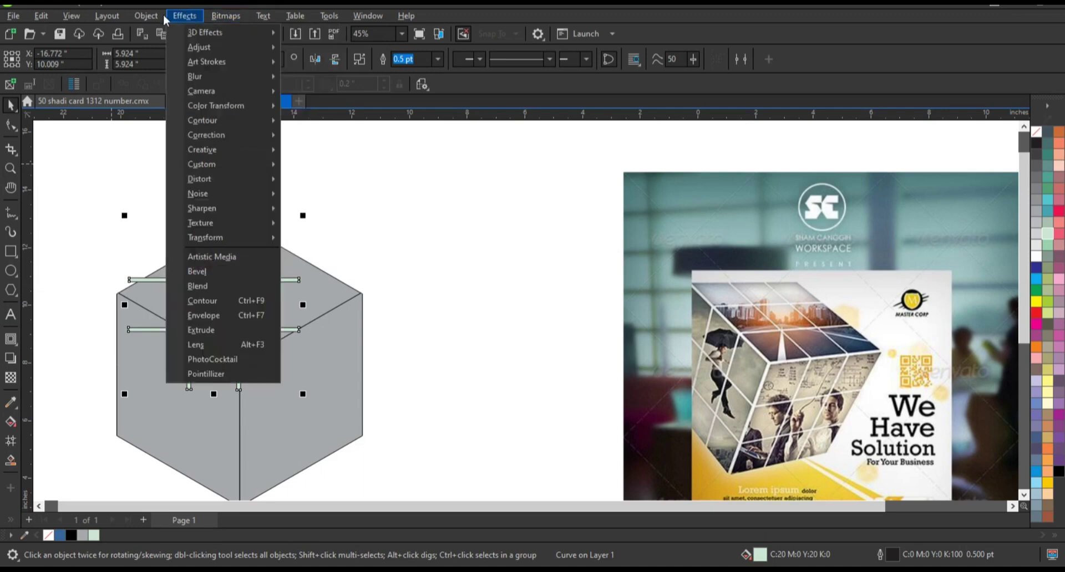
pyautogui.moveTo(145, 15)
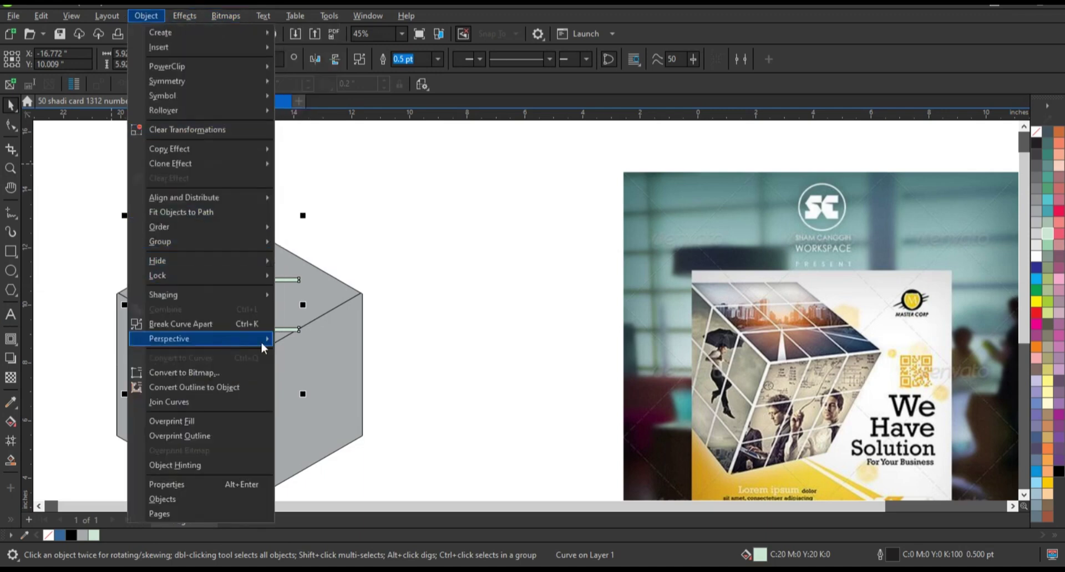
# Step: Add perspective to the green grid and drag its nodes onto the cube faces' corners
pyautogui.moveTo(199, 339)
pyautogui.click(308, 341)
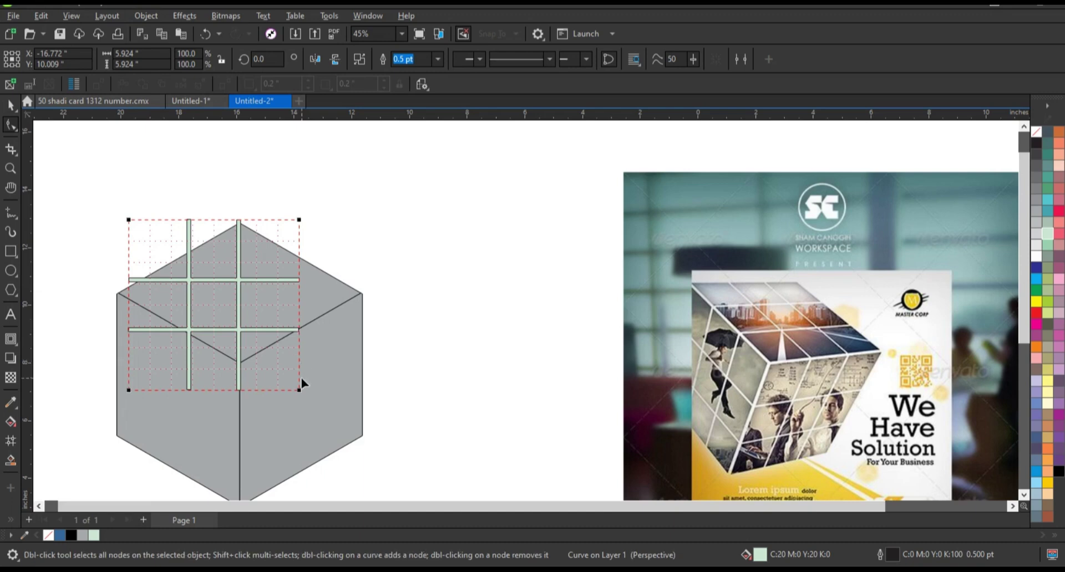
pyautogui.click(252, 325)
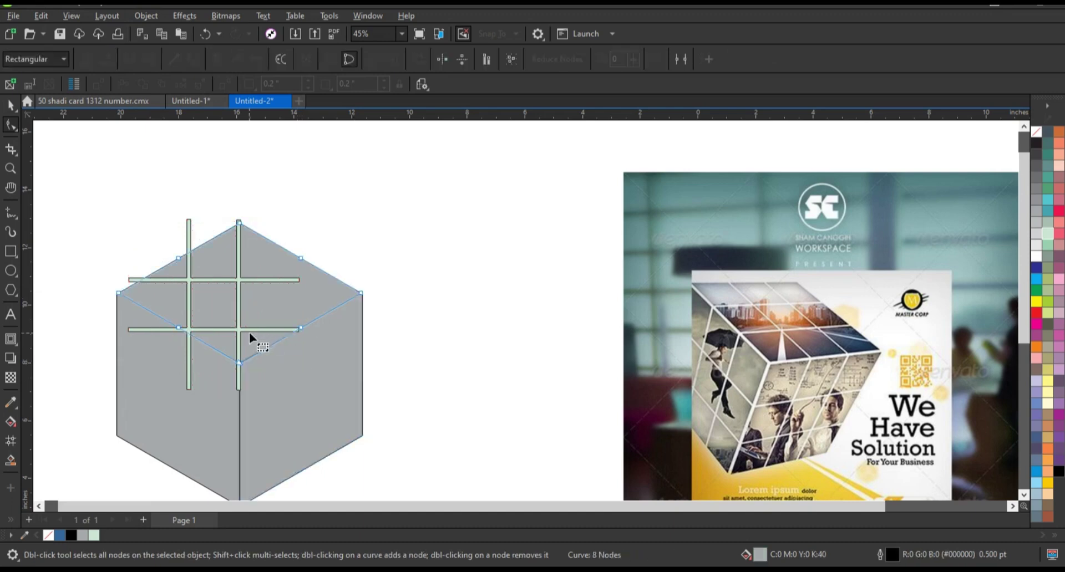
pyautogui.click(262, 329)
pyautogui.moveTo(300, 390); pyautogui.dragTo(360, 295)
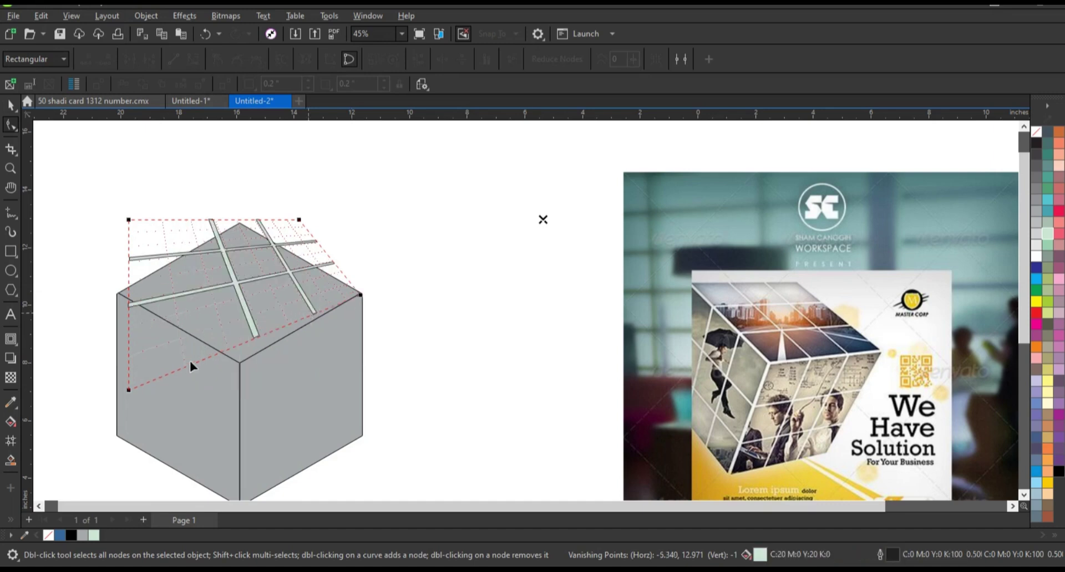
pyautogui.moveTo(127, 392); pyautogui.dragTo(239, 363)
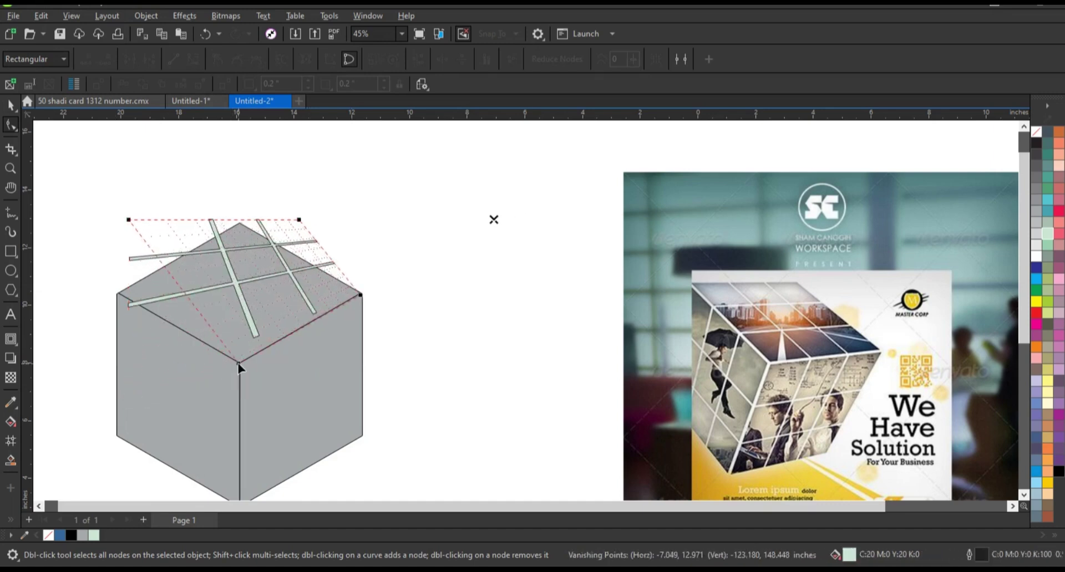
pyautogui.moveTo(128, 220); pyautogui.dragTo(125, 228)
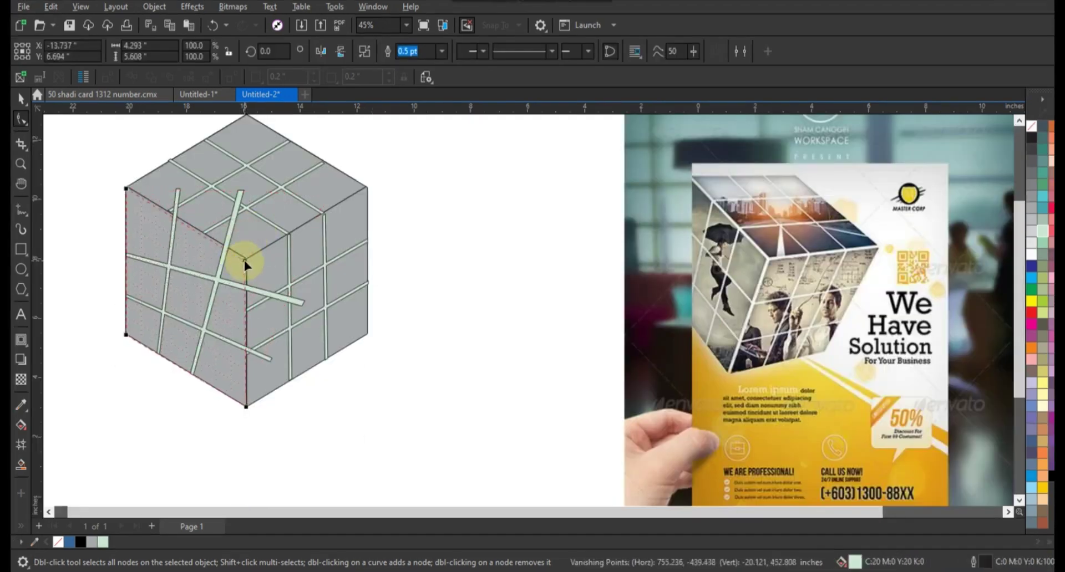
pyautogui.moveTo(245, 265); pyautogui.dragTo(247, 260)
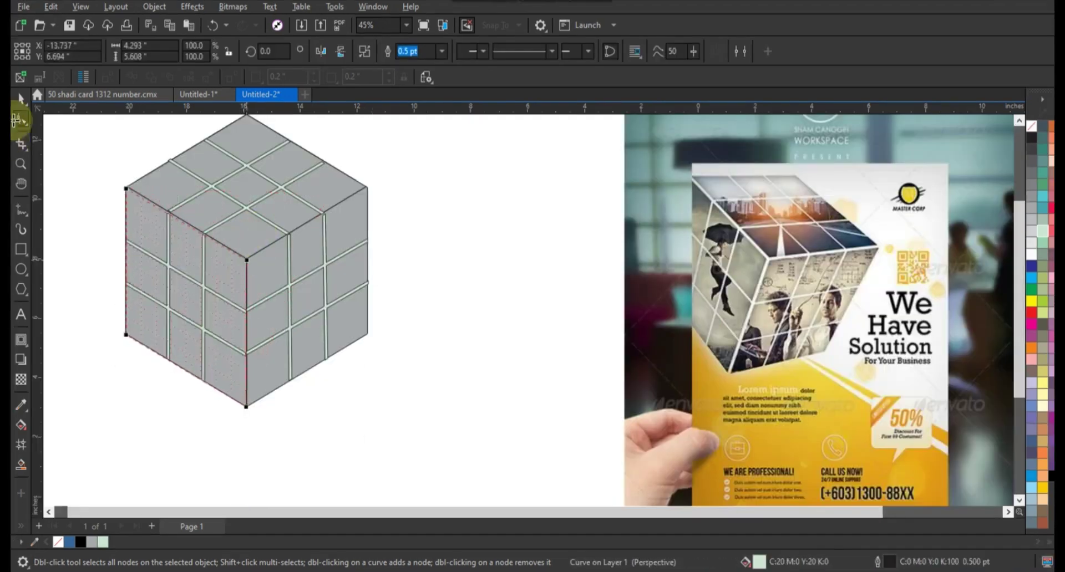
pyautogui.click(20, 101)
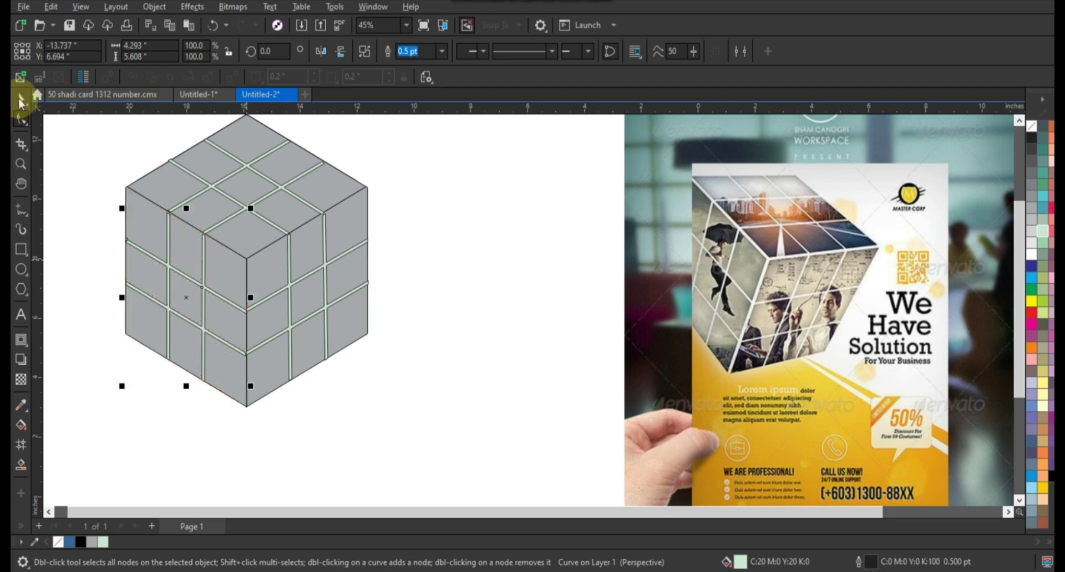
pyautogui.click(409, 233)
# Step: Scale the cube down slightly and trim its top face along the grid lines
pyautogui.click(278, 216)
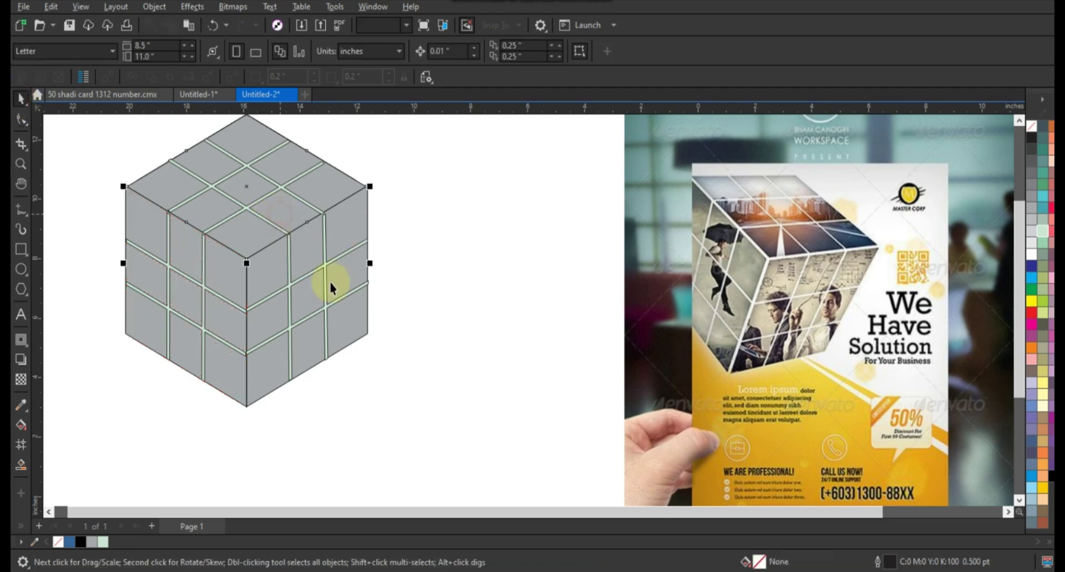
pyautogui.moveTo(370, 268); pyautogui.dragTo(363, 266)
pyautogui.click(361, 252)
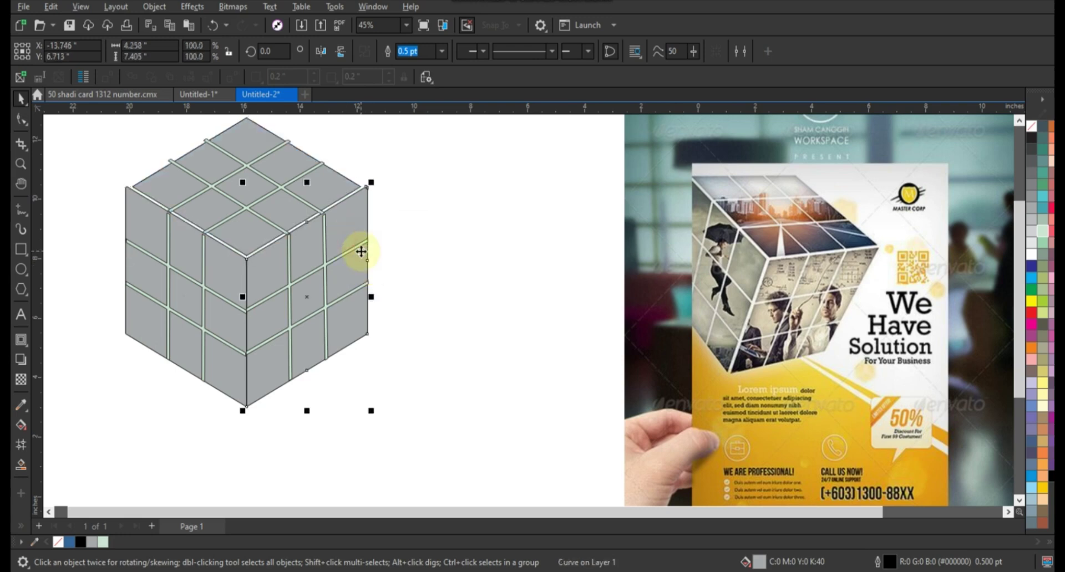
pyautogui.click(238, 269)
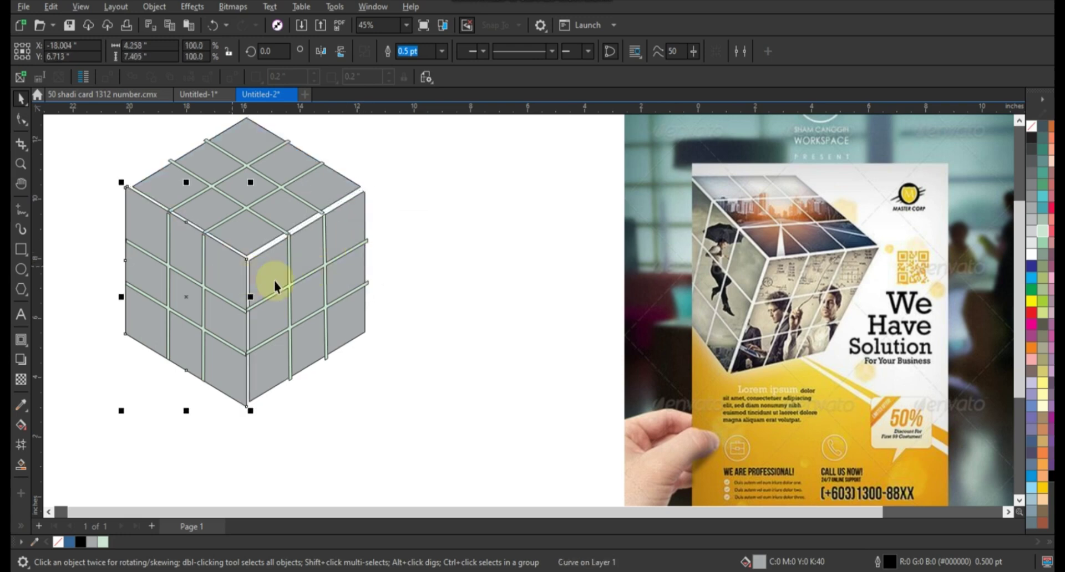
pyautogui.click(455, 307)
pyautogui.click(217, 224)
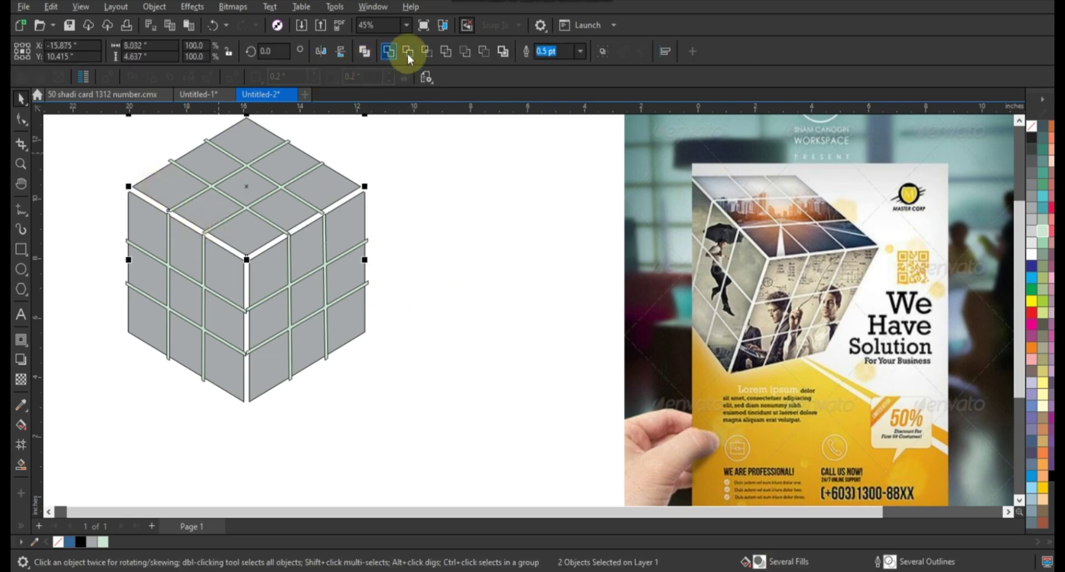
pyautogui.click(408, 53)
pyautogui.click(321, 162)
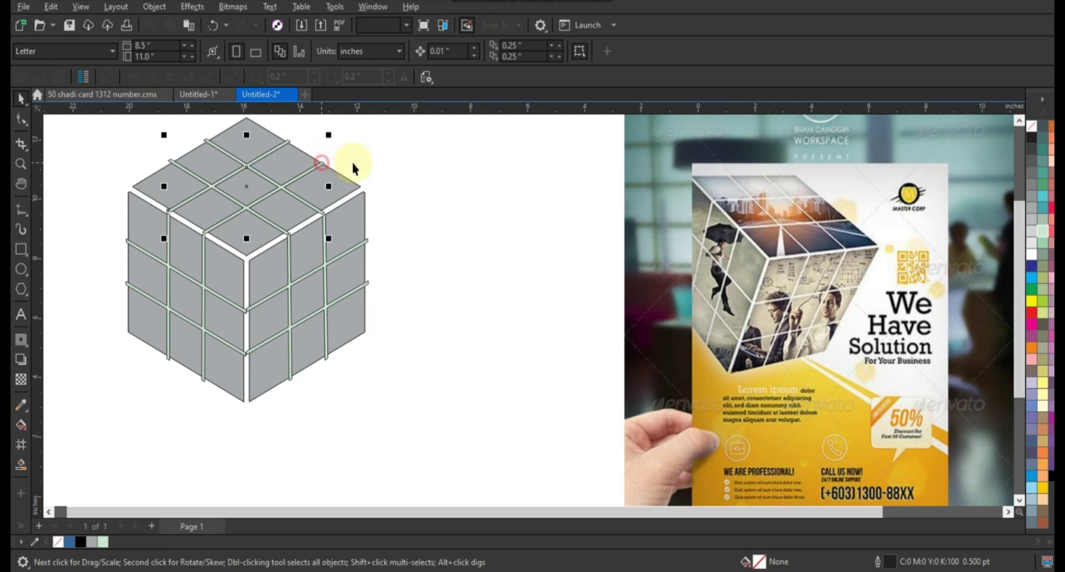
pyautogui.click(395, 194)
# Step: Trim the right and left faces along their grid lines into nine tiles each
pyautogui.click(368, 245)
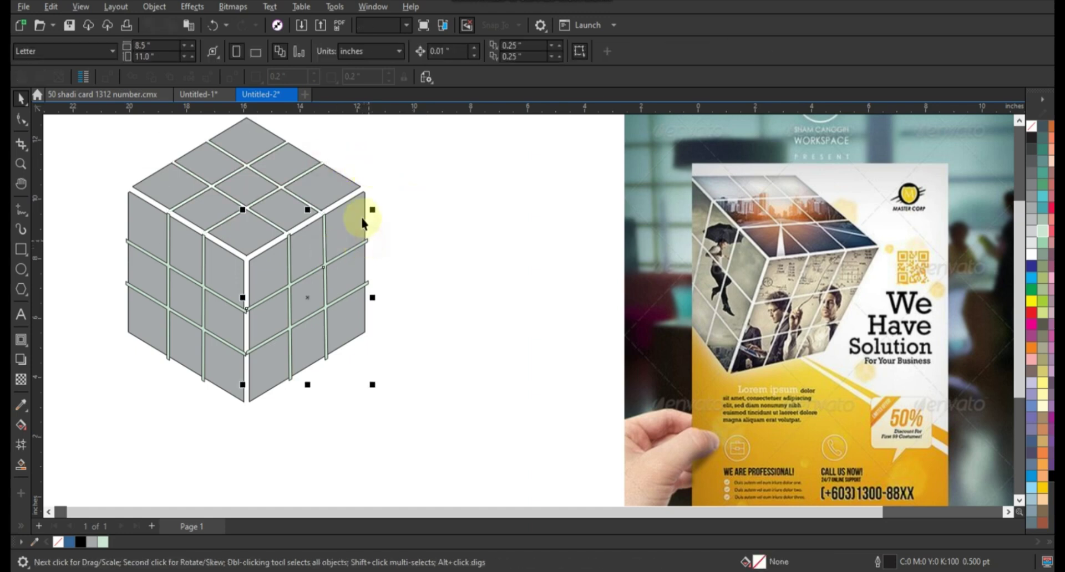
pyautogui.keyDown('shift'); pyautogui.click(361, 218); pyautogui.keyUp('shift')
pyautogui.click(408, 53)
pyautogui.click(391, 185)
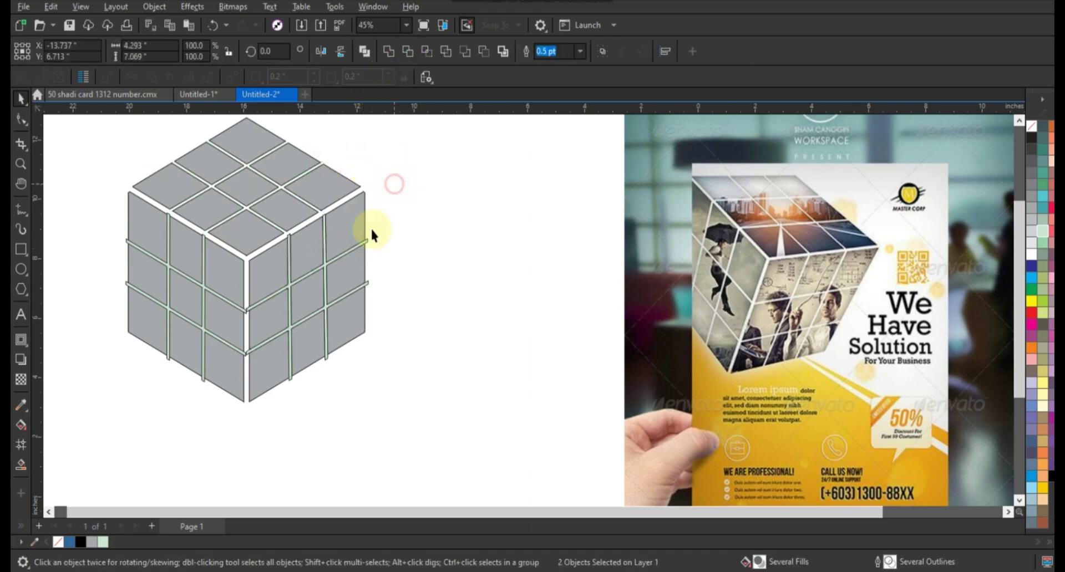
pyautogui.click(245, 311)
pyautogui.click(407, 51)
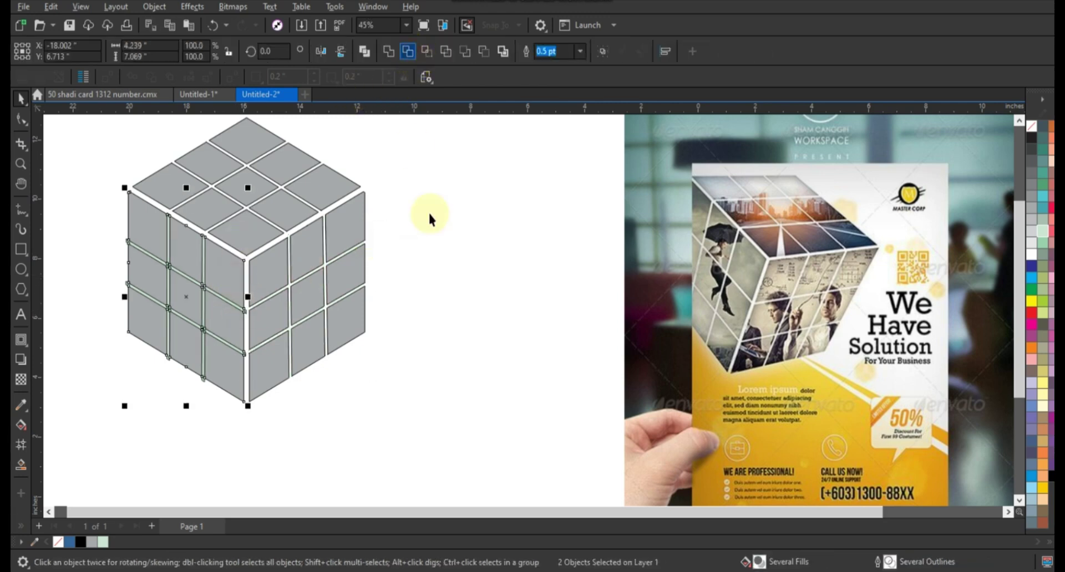
pyautogui.click(245, 309)
# Step: PowerClip the sunset skyline photo into the cube's top face
pyautogui.click(292, 338)
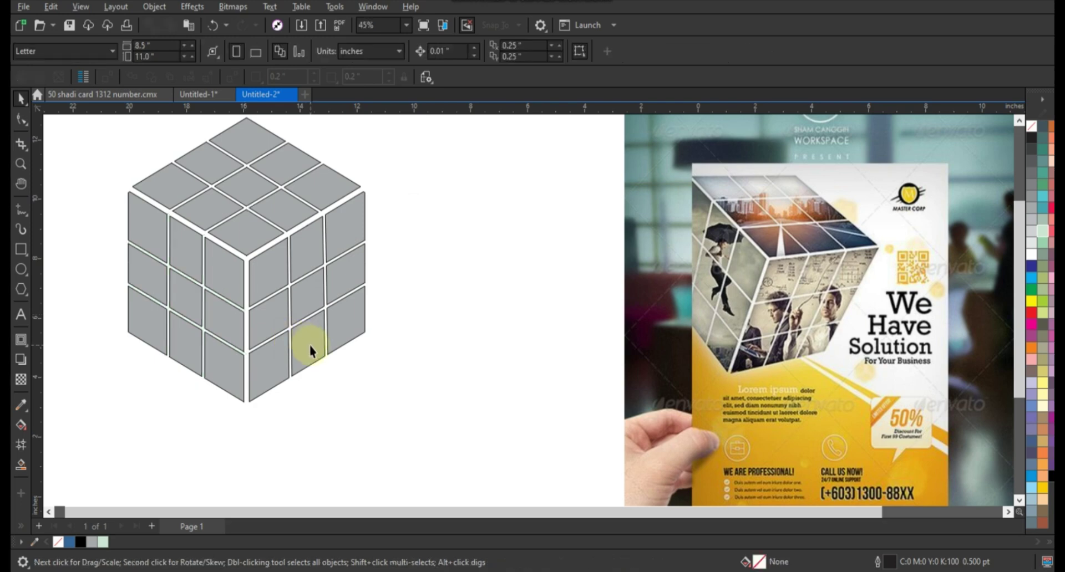
pyautogui.scroll(-1, 286, 358)
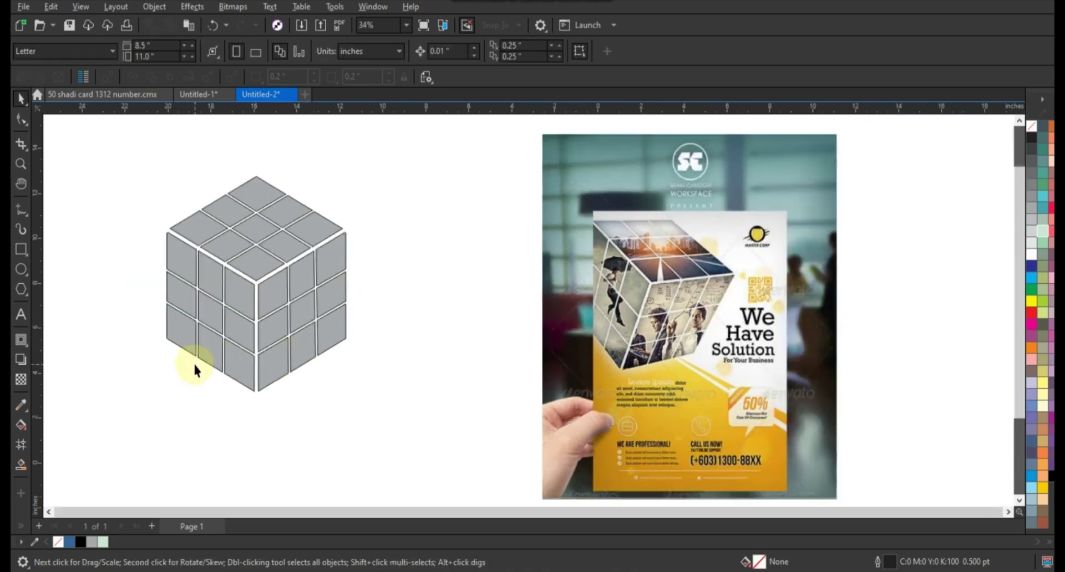
pyautogui.scroll(-1, 366, 271)
pyautogui.click(539, 312)
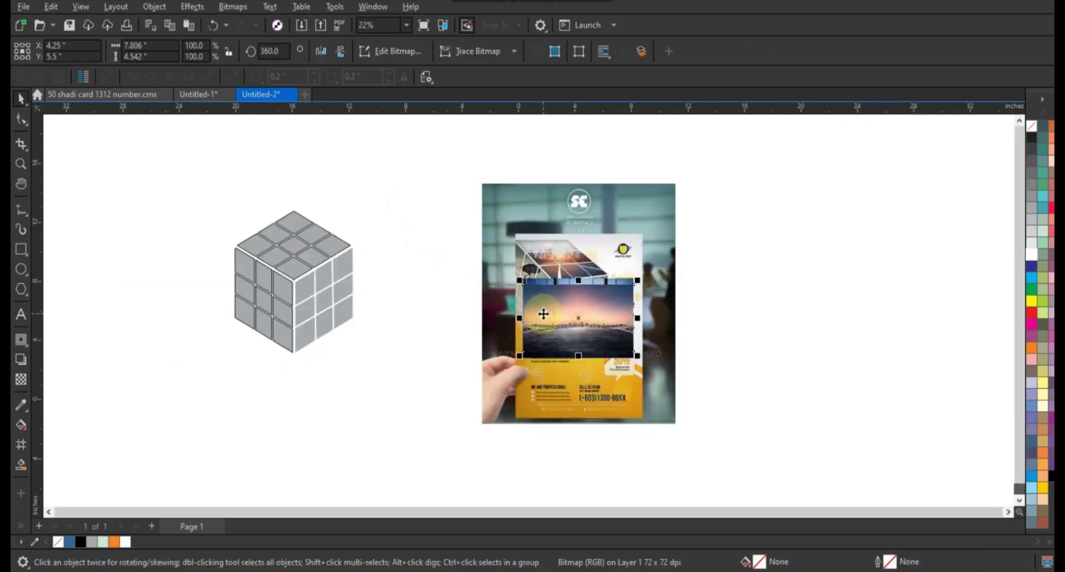
pyautogui.click(304, 221)
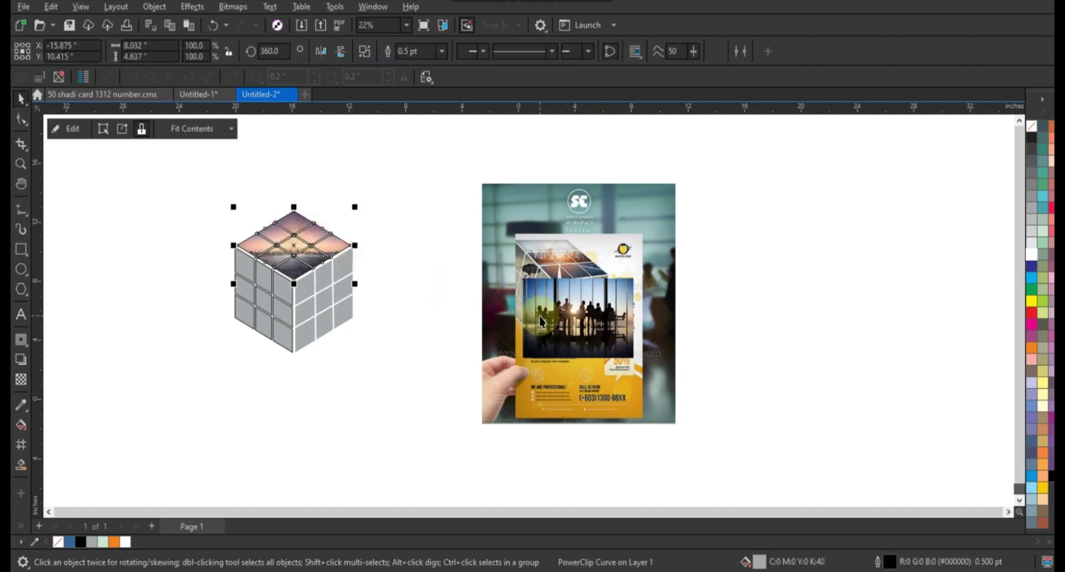
pyautogui.press('Escape')
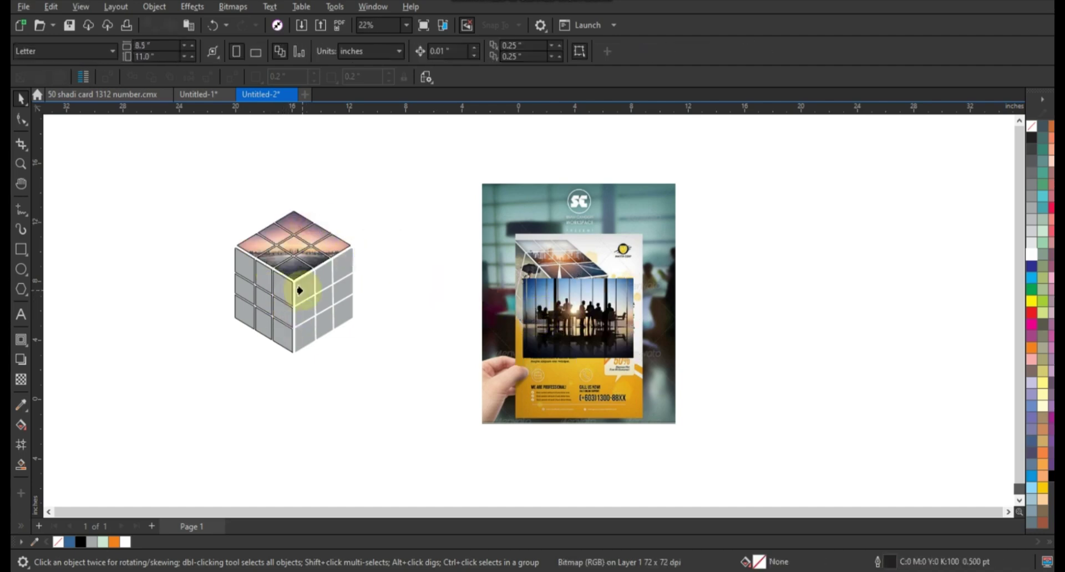
# Step: Clip office meeting photos into the right and left faces, resizing each to cover
pyautogui.click(300, 291)
pyautogui.doubleClick(333, 289)
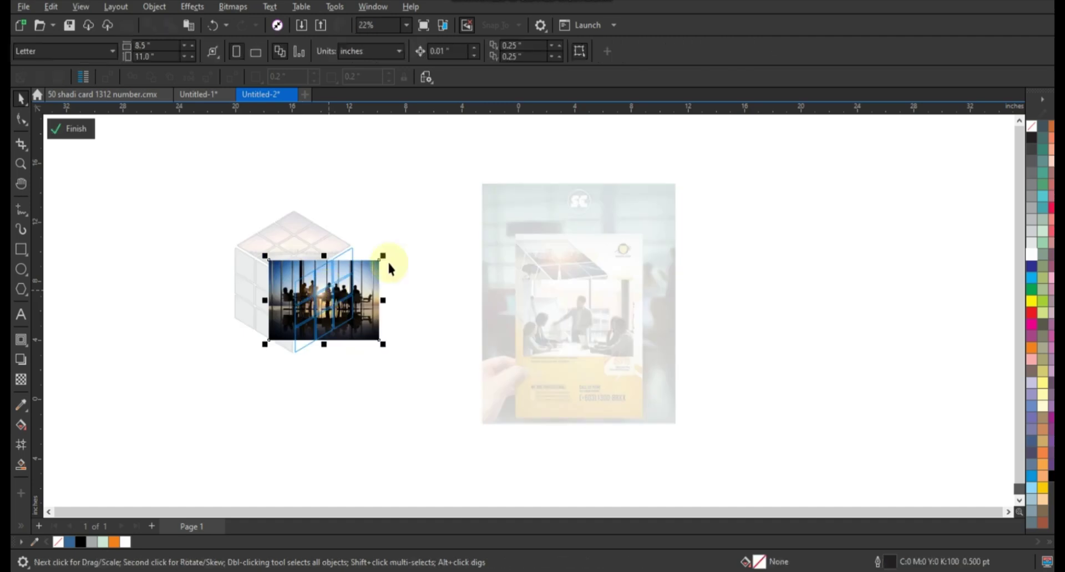
pyautogui.moveTo(404, 243); pyautogui.dragTo(404, 238)
pyautogui.click(71, 128)
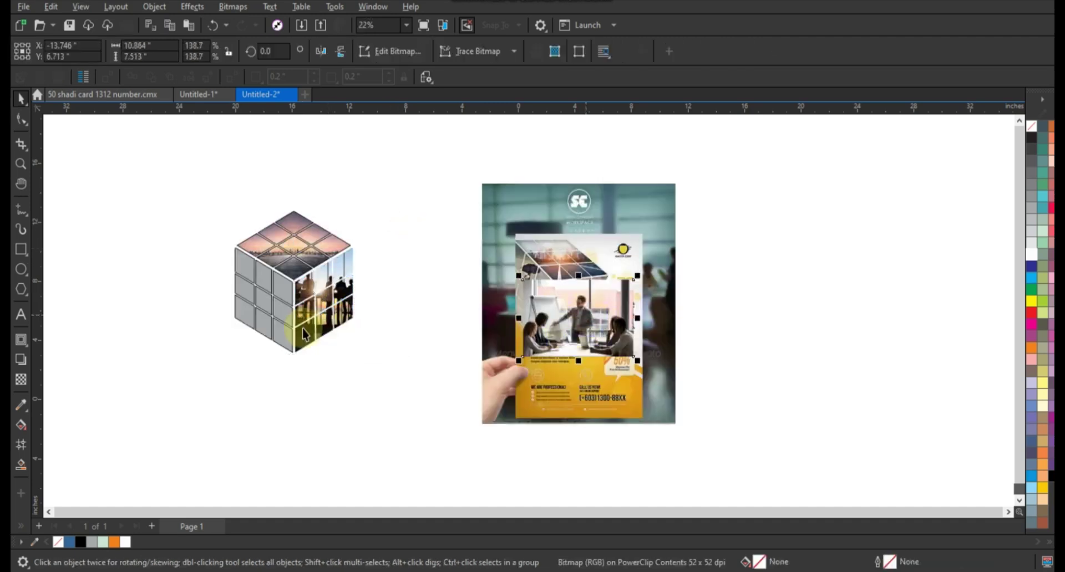
pyautogui.click(259, 287)
pyautogui.doubleClick(261, 286)
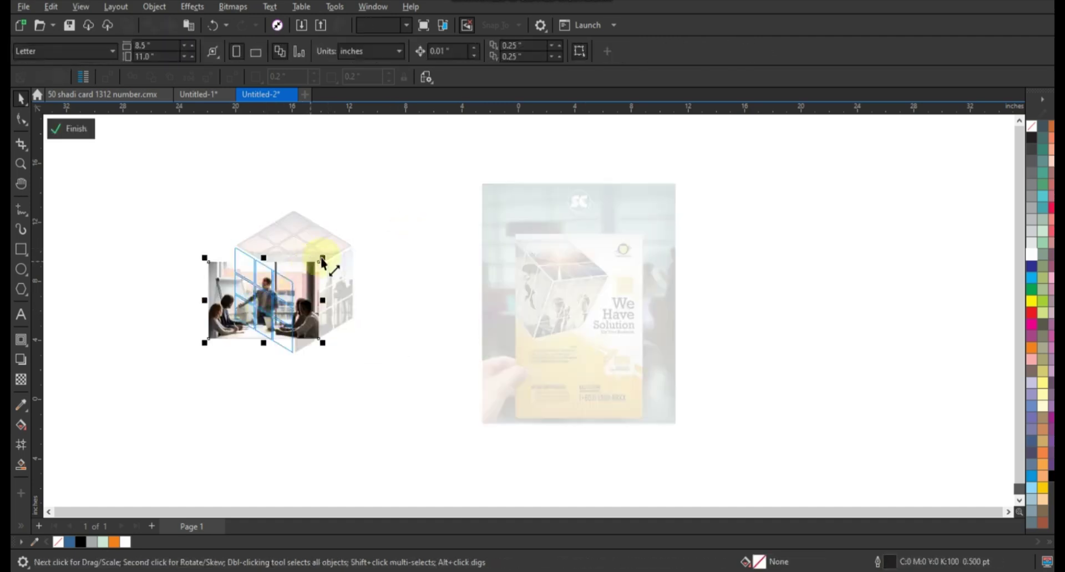
pyautogui.moveTo(337, 253); pyautogui.dragTo(344, 257)
pyautogui.click(71, 128)
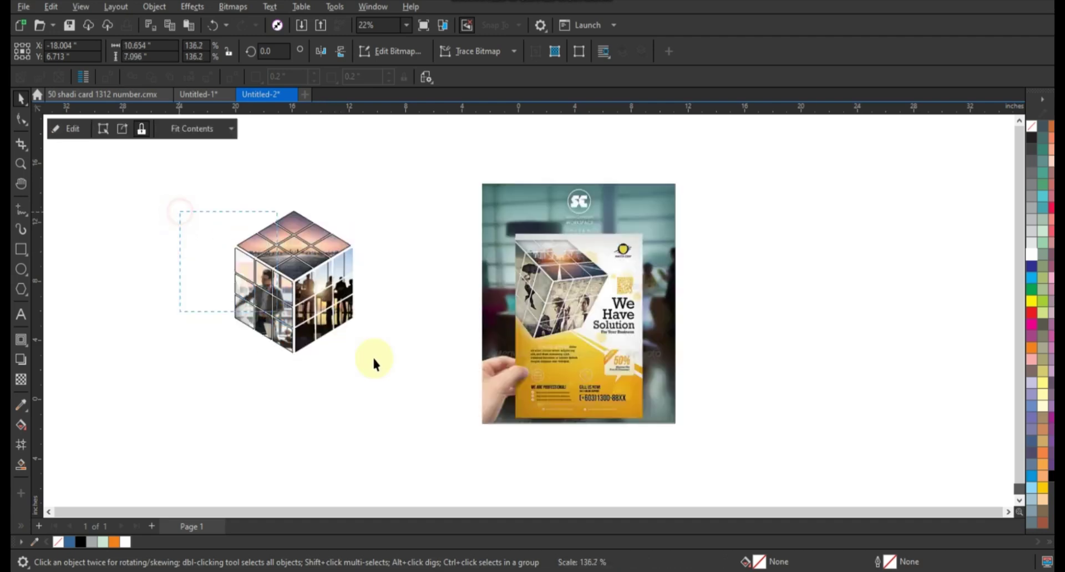
# Step: Change the cube tiles' outline colour and zoom in around the cube
pyautogui.rightClick(1031, 126)
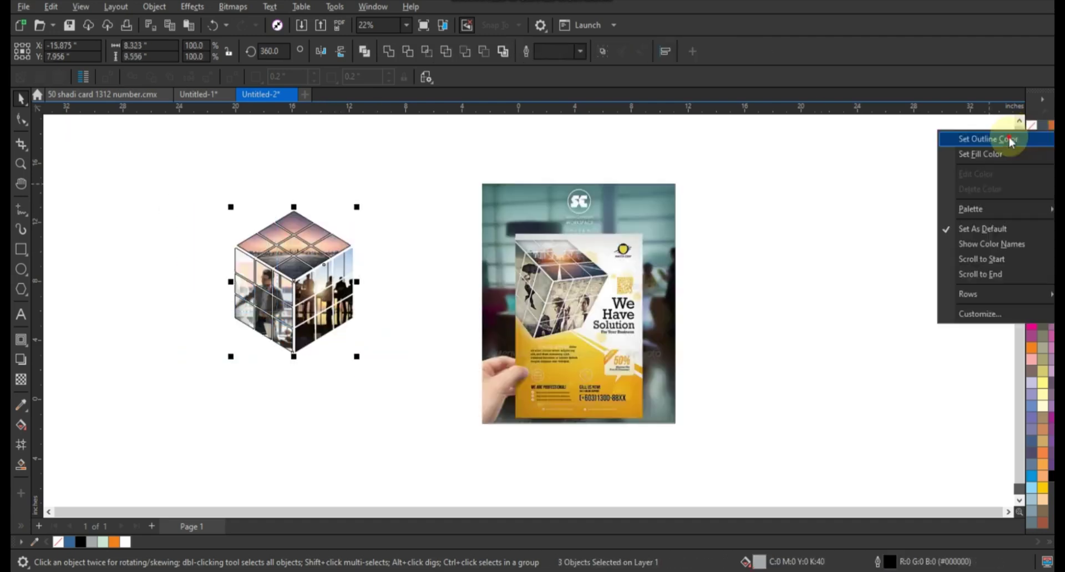
pyautogui.click(191, 248)
pyautogui.click(20, 164)
pyautogui.moveTo(149, 183); pyautogui.dragTo(710, 443)
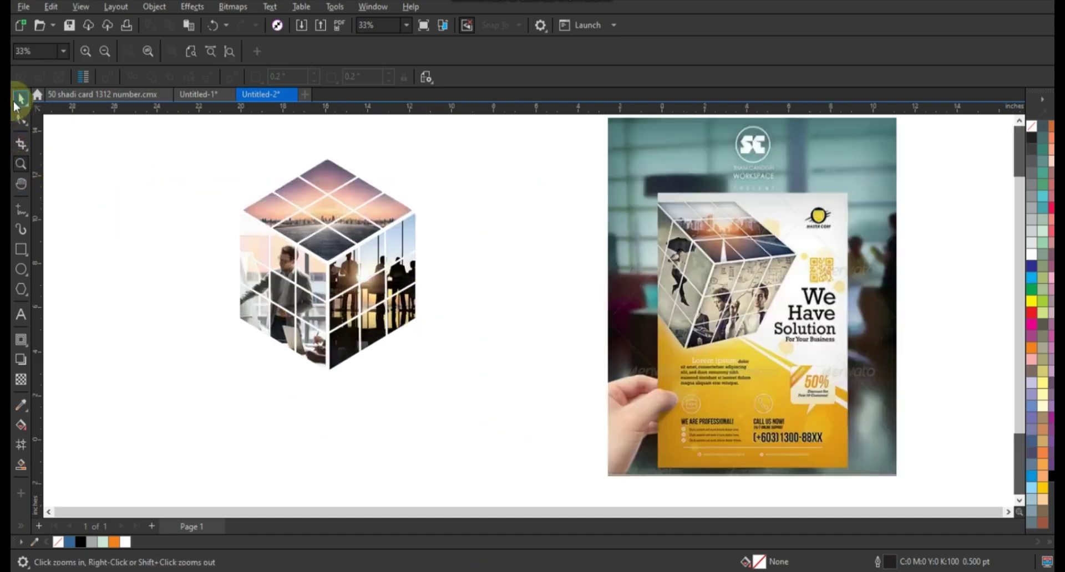
pyautogui.click(21, 99)
# Step: Draw a hexagon, rotate it point-up, and enlarge it to about 126% over the cube
pyautogui.click(21, 289)
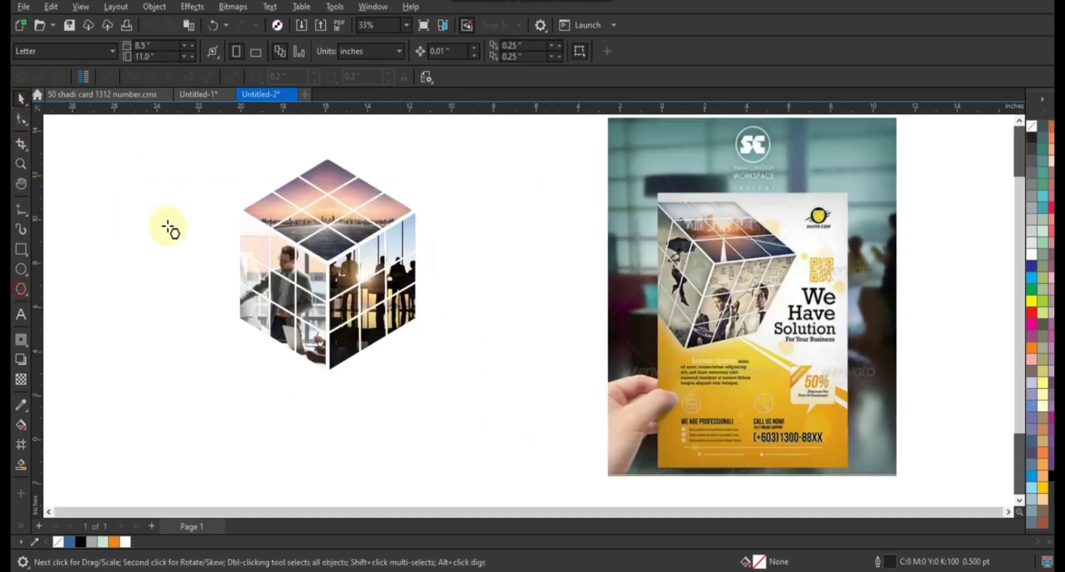
pyautogui.moveTo(254, 300); pyautogui.dragTo(81, 142)
pyautogui.click(21, 98)
pyautogui.click(209, 178)
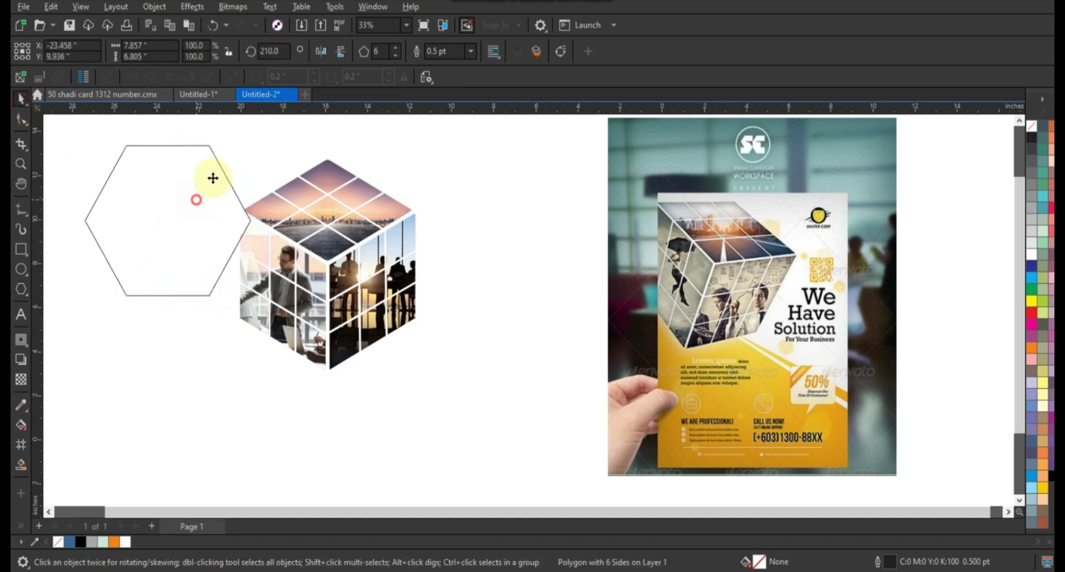
pyautogui.moveTo(257, 148)
pyautogui.mouseDown()
pyautogui.moveTo(208, 256)
pyautogui.moveTo(201, 238)
pyautogui.mouseUp()
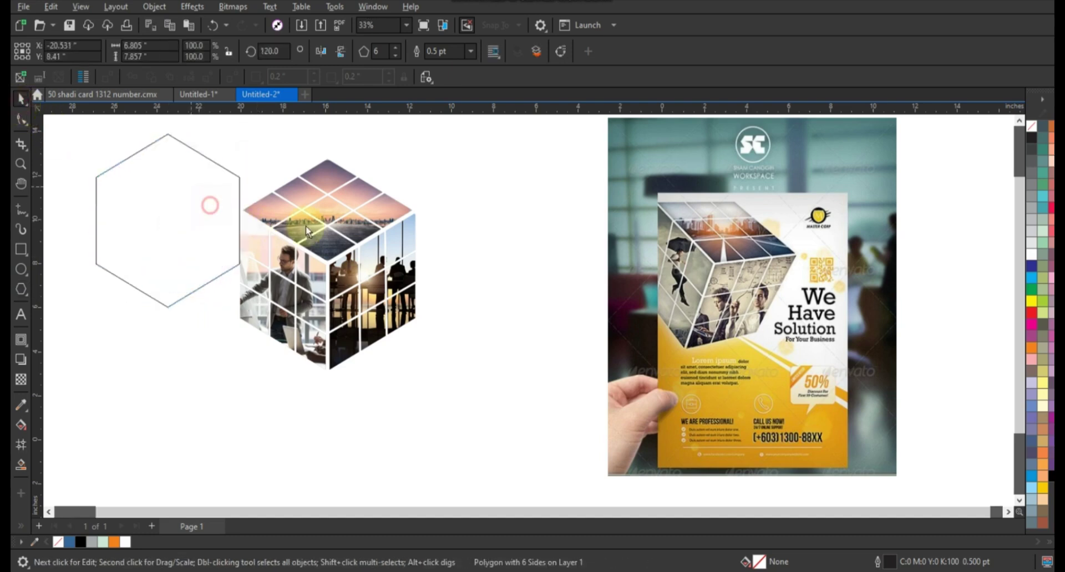
pyautogui.moveTo(210, 202); pyautogui.dragTo(351, 216)
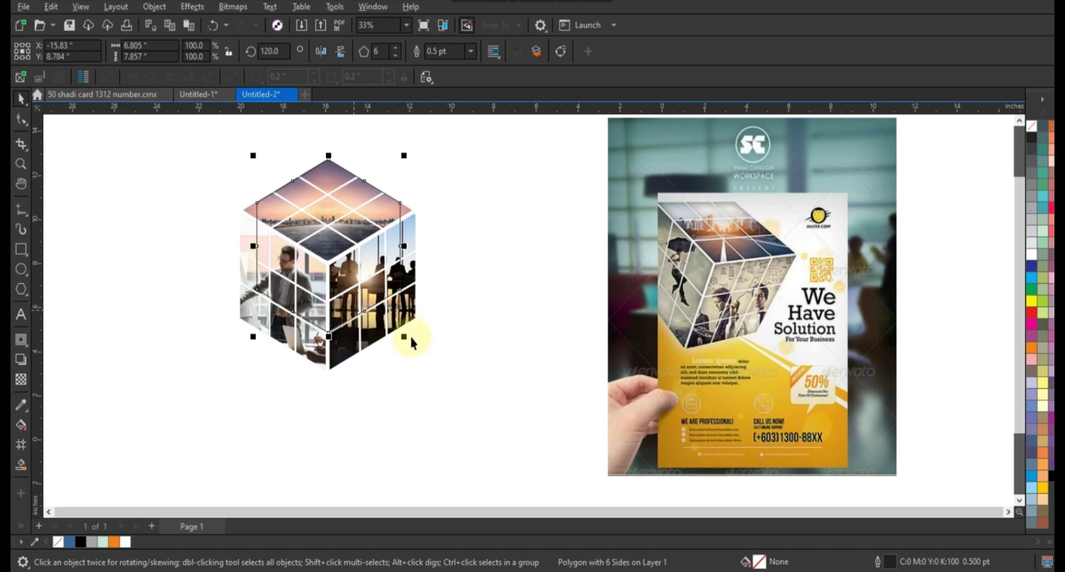
pyautogui.moveTo(408, 335); pyautogui.dragTo(421, 369)
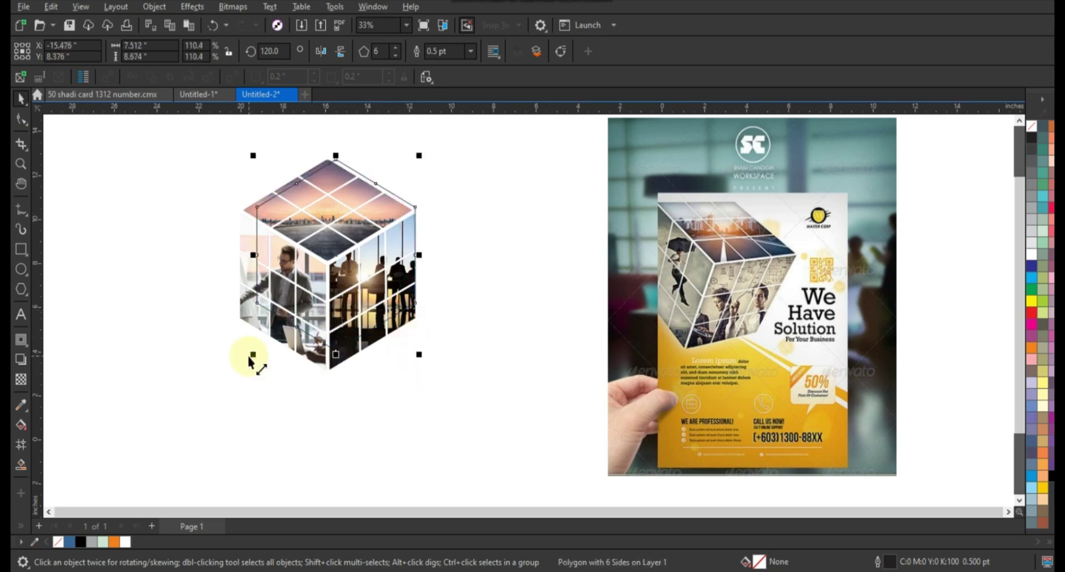
pyautogui.moveTo(246, 357); pyautogui.dragTo(237, 381)
pyautogui.moveTo(233, 159); pyautogui.dragTo(235, 153)
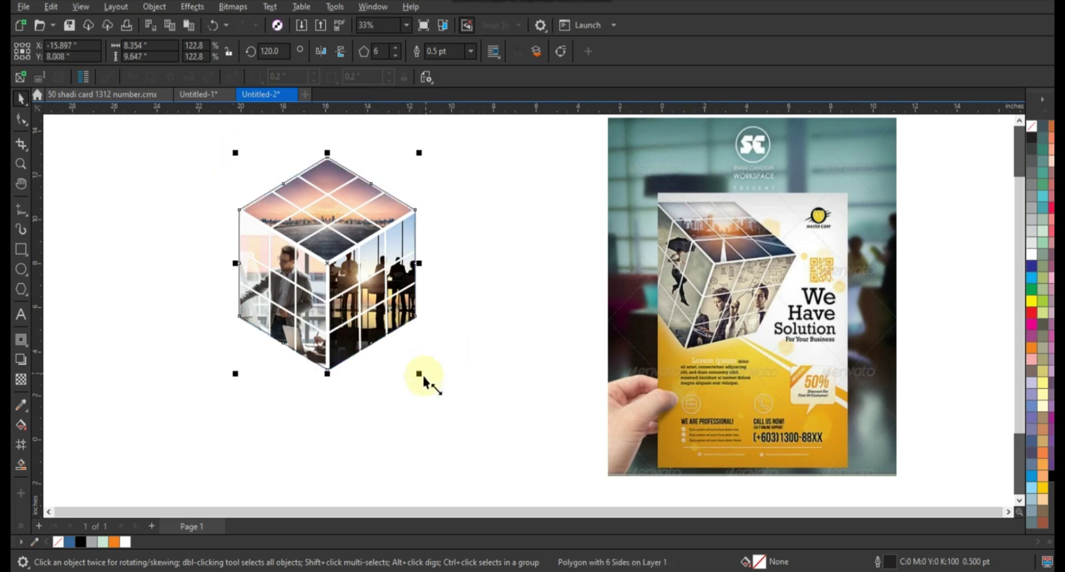
pyautogui.moveTo(420, 375); pyautogui.dragTo(423, 377)
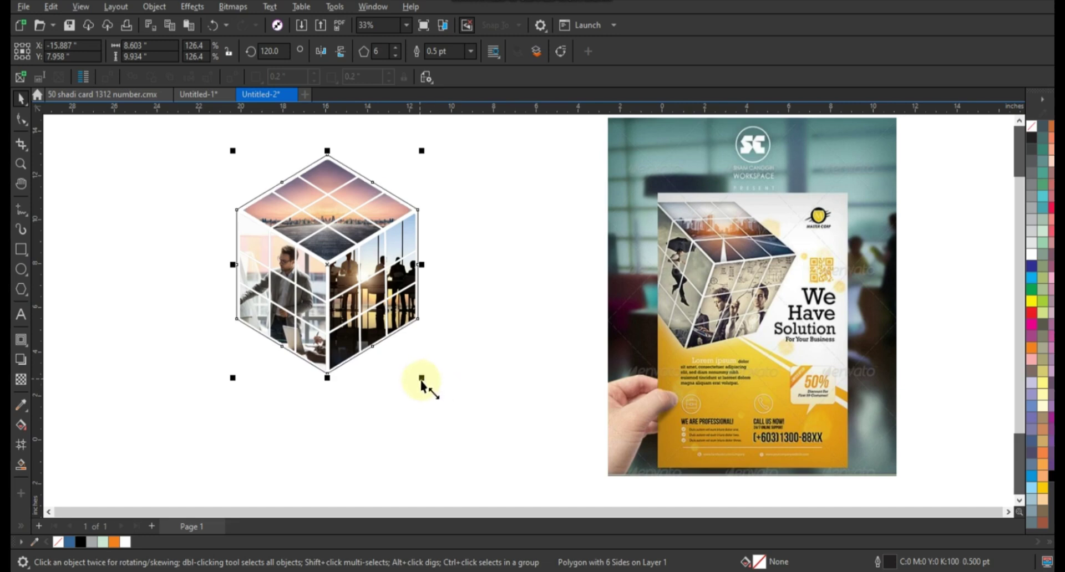
# Step: Fill the hexagon white, remove all outlines, and group it with the cube faces
pyautogui.click(1035, 257)
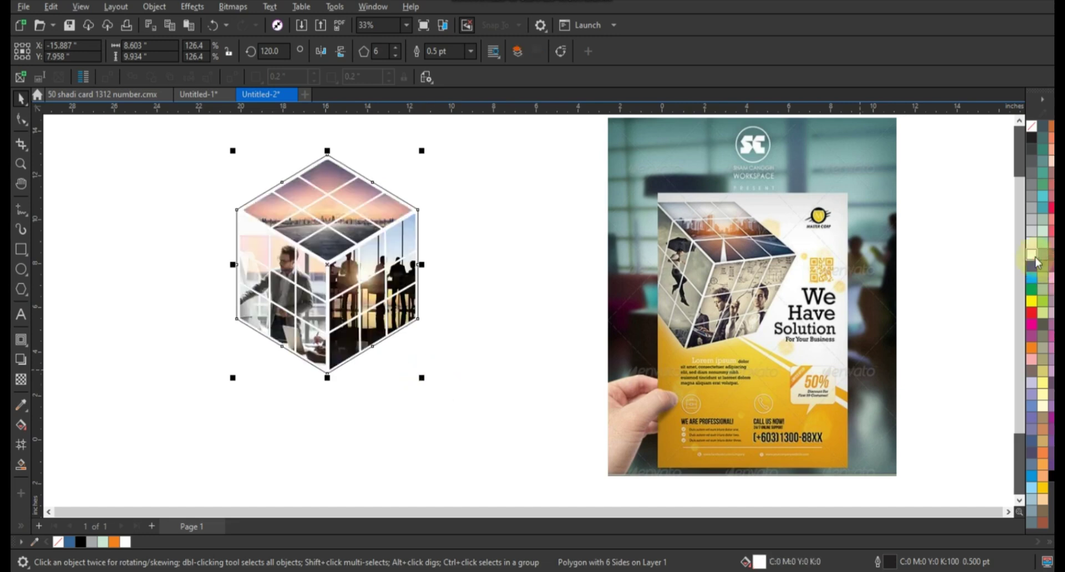
pyautogui.click(164, 135)
pyautogui.moveTo(164, 138); pyautogui.dragTo(466, 417)
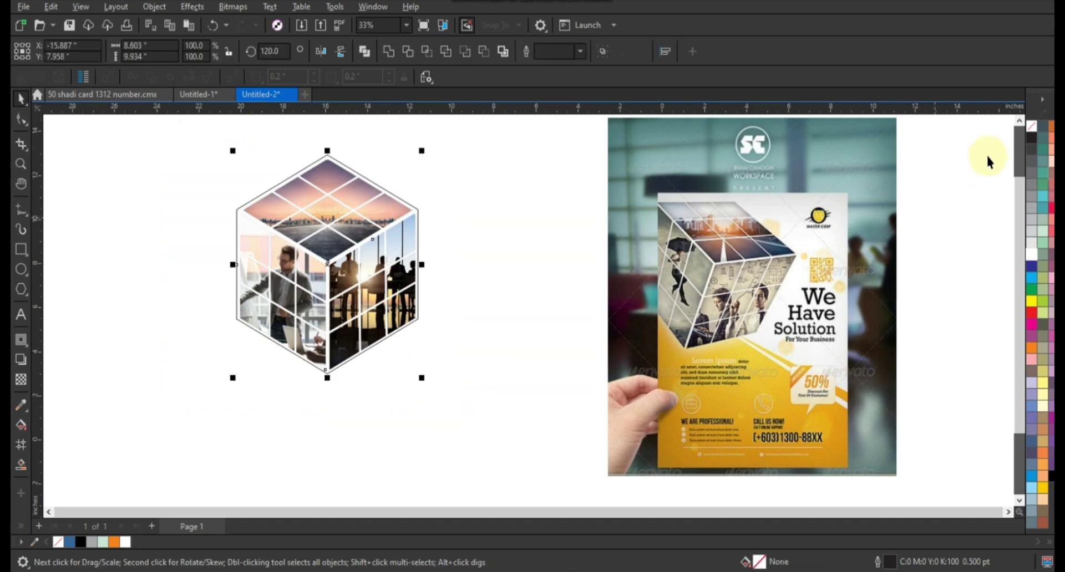
pyautogui.rightClick(1031, 132)
pyautogui.click(987, 138)
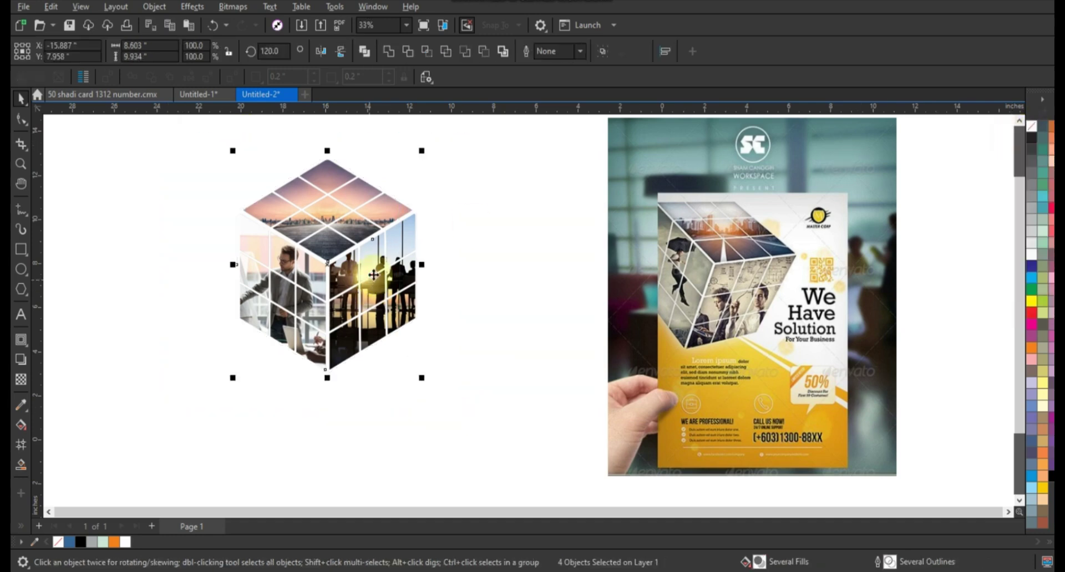
pyautogui.hotkey('ctrl', 'g')
pyautogui.moveTo(373, 275); pyautogui.dragTo(244, 267)
pyautogui.scroll(-1, 335, 304)
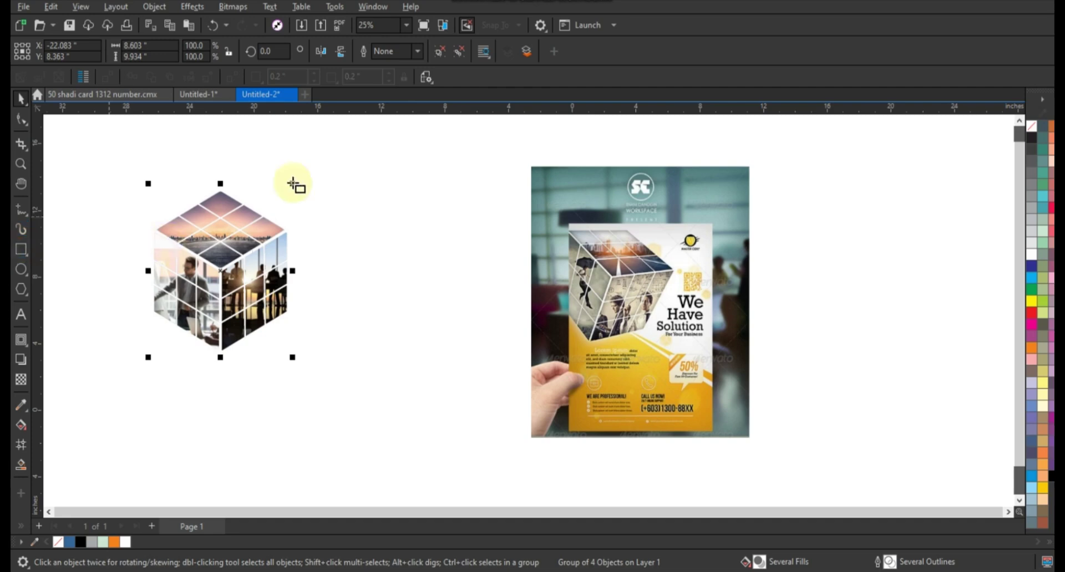
# Step: Draw a tall rectangle for the flyer page and move the cube further left
pyautogui.moveTo(284, 162); pyautogui.dragTo(484, 459)
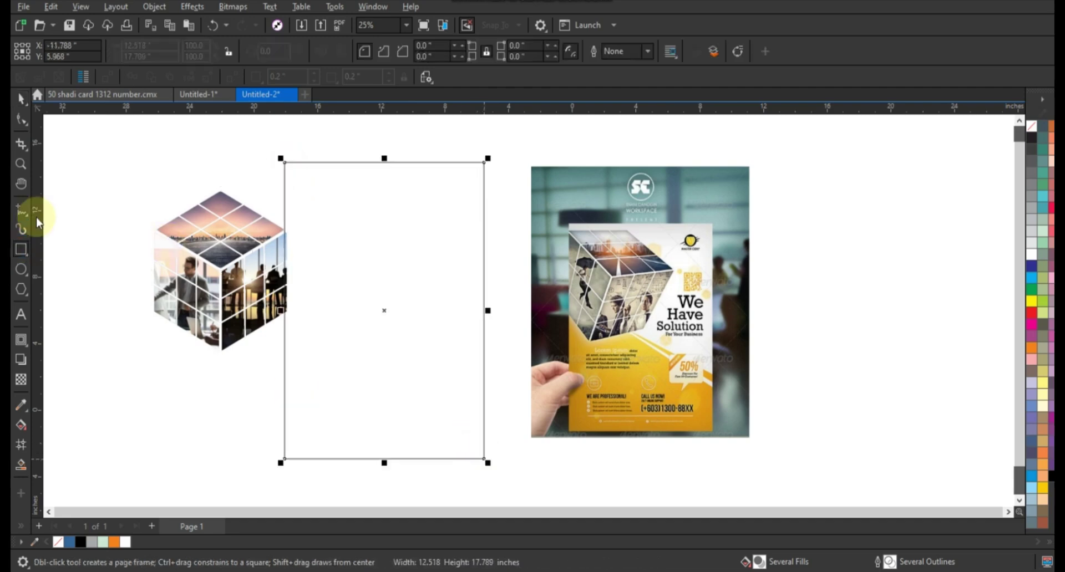
pyautogui.click(21, 99)
pyautogui.moveTo(188, 310); pyautogui.dragTo(157, 310)
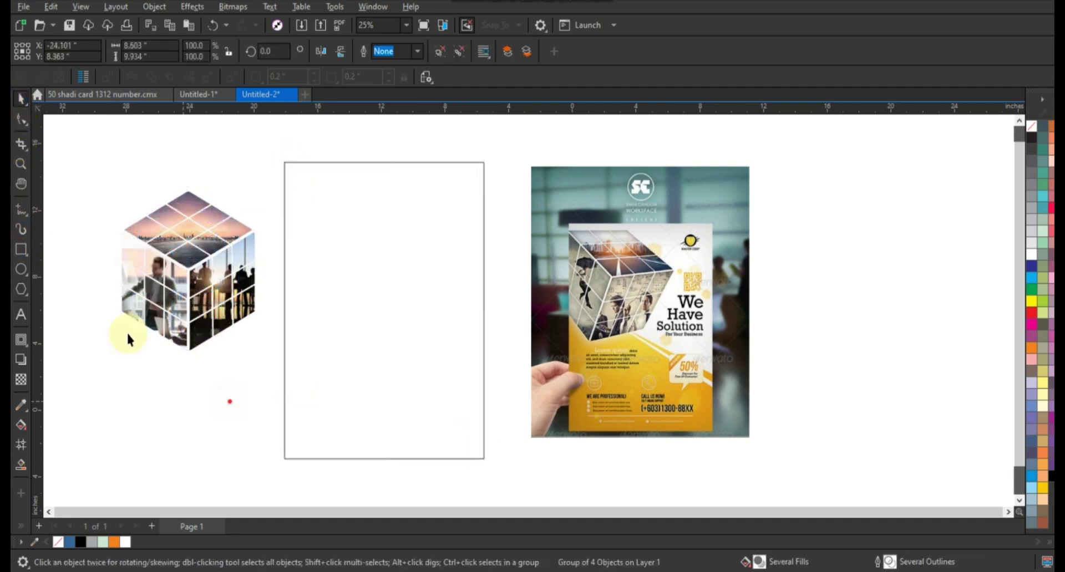
# Step: Draw freehand diagonal lines across the rectangle toward its lower right corner
pyautogui.click(21, 209)
pyautogui.click(279, 229)
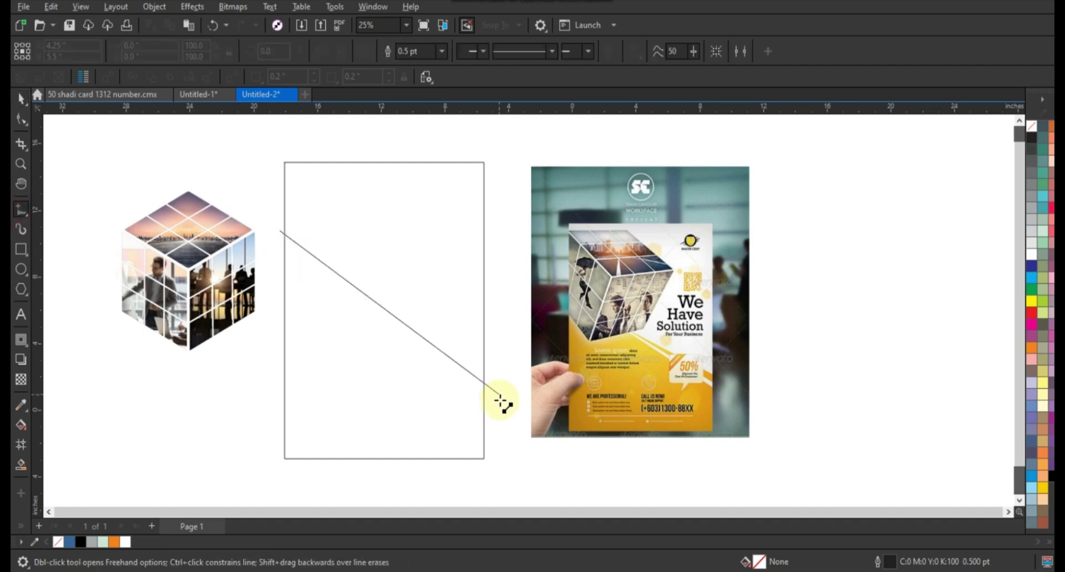
pyautogui.click(497, 410)
pyautogui.click(493, 419)
pyautogui.click(288, 249)
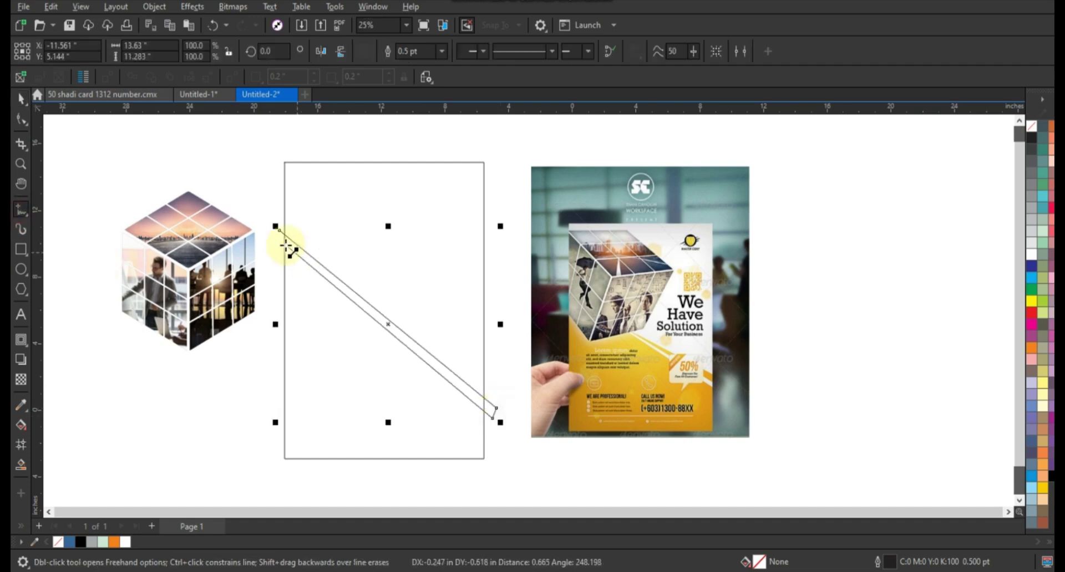
pyautogui.click(275, 224)
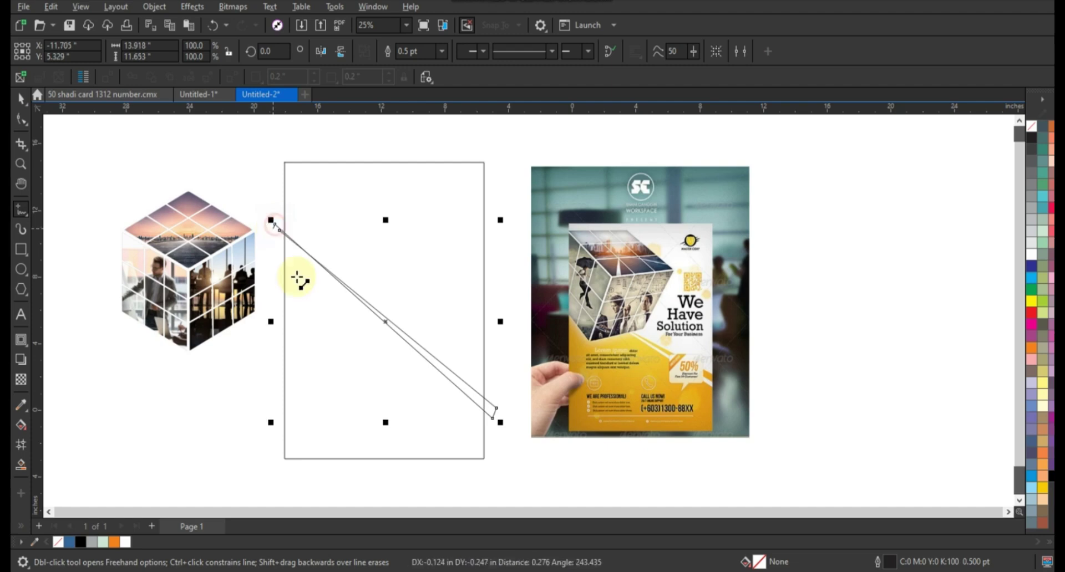
pyautogui.click(509, 448)
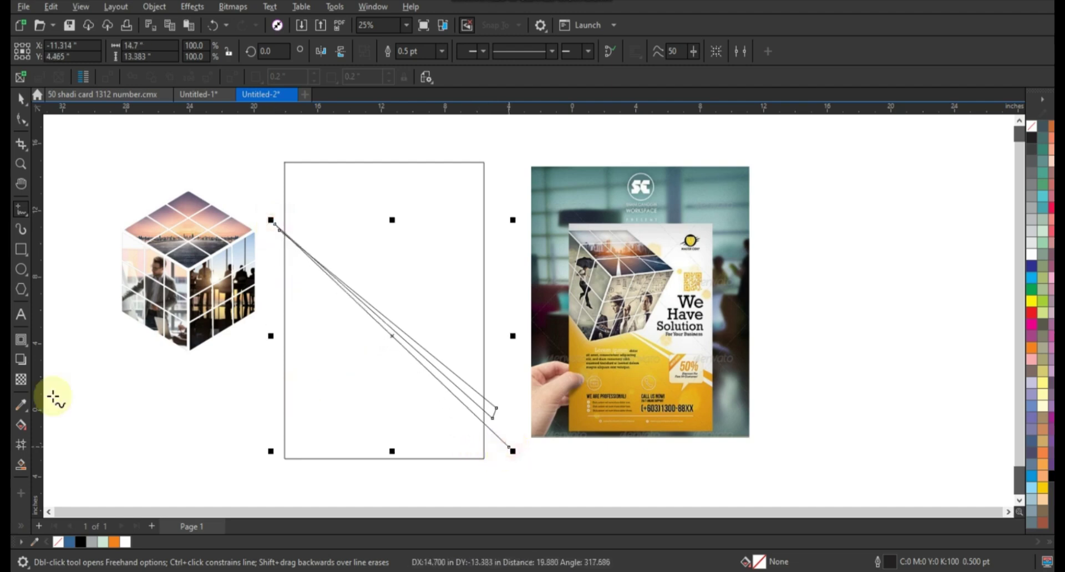
# Step: Smart Fill the area below the diagonal and the thin sliver, then delete the guide line
pyautogui.click(21, 465)
pyautogui.click(402, 426)
pyautogui.click(462, 387)
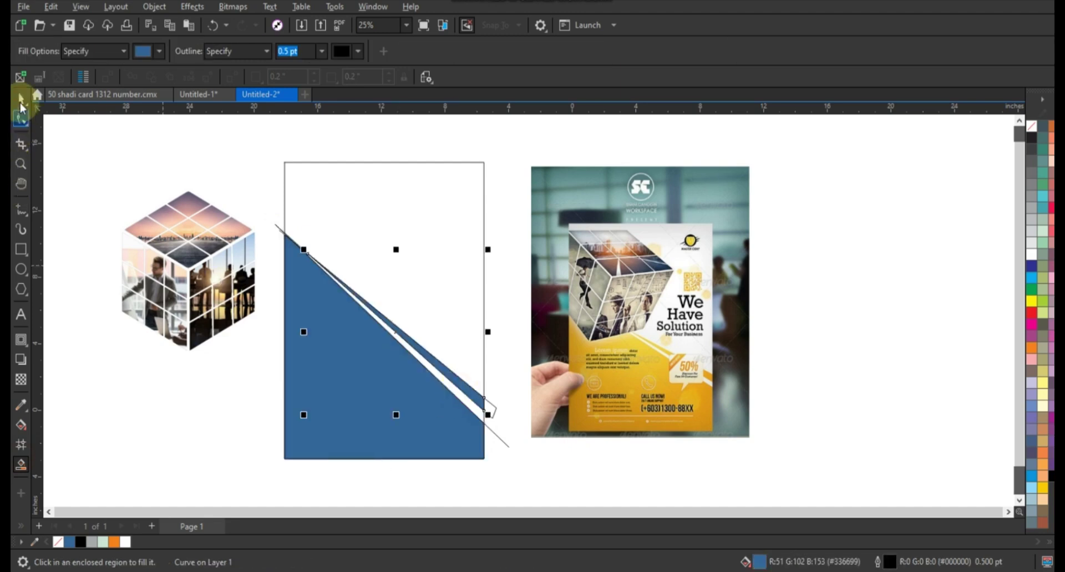
pyautogui.click(20, 98)
pyautogui.click(279, 228)
pyautogui.press('Delete')
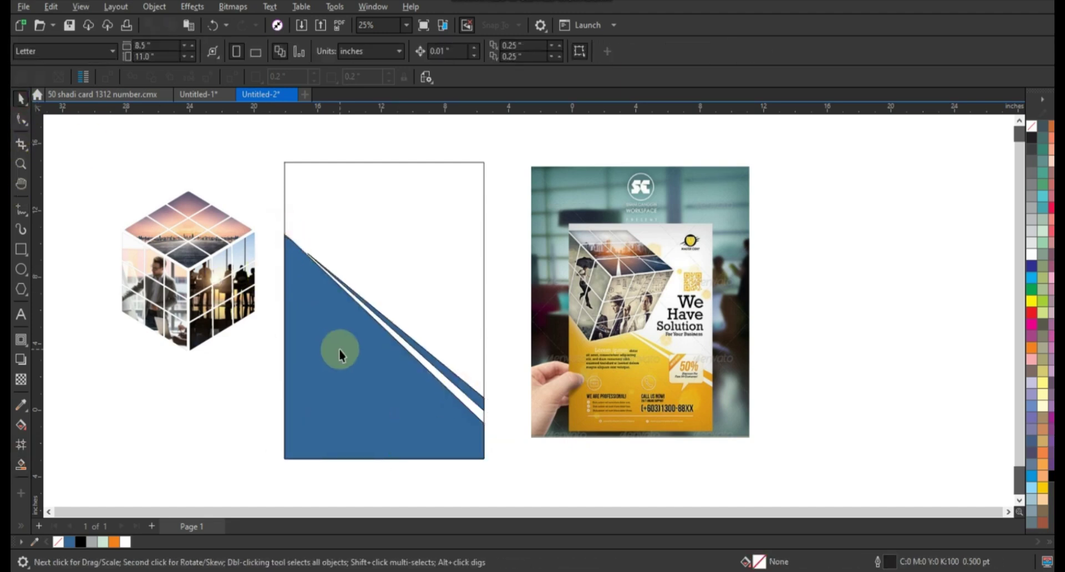
# Step: Give both diagonal shapes a linear fountain fill from orange up to yellow
pyautogui.click(340, 352)
pyautogui.keyDown('shift'); pyautogui.click(462, 383); pyautogui.keyUp('shift')
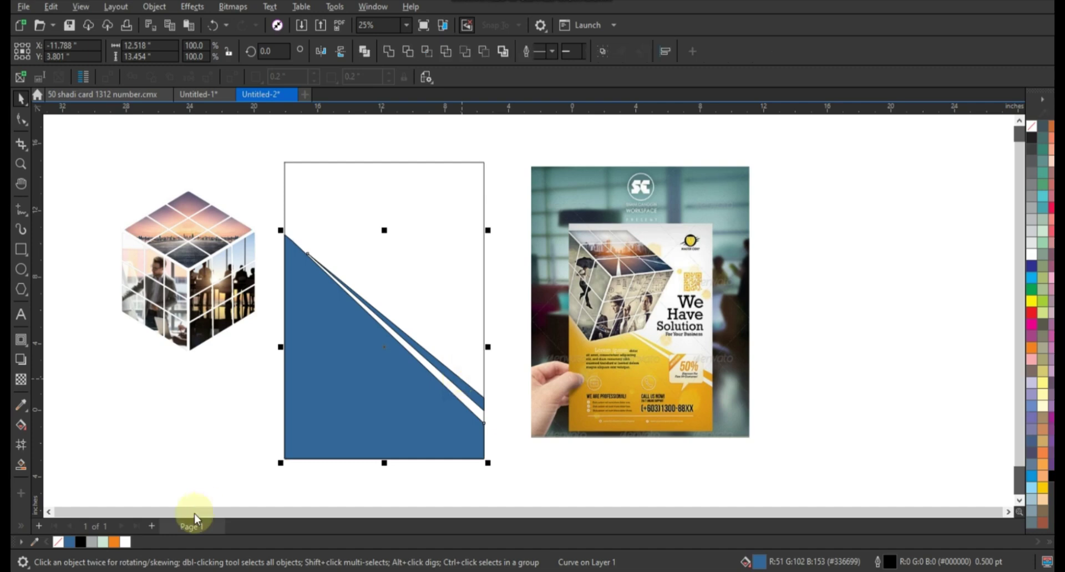
pyautogui.click(114, 542)
pyautogui.press('g')
pyautogui.moveTo(363, 418); pyautogui.dragTo(387, 307)
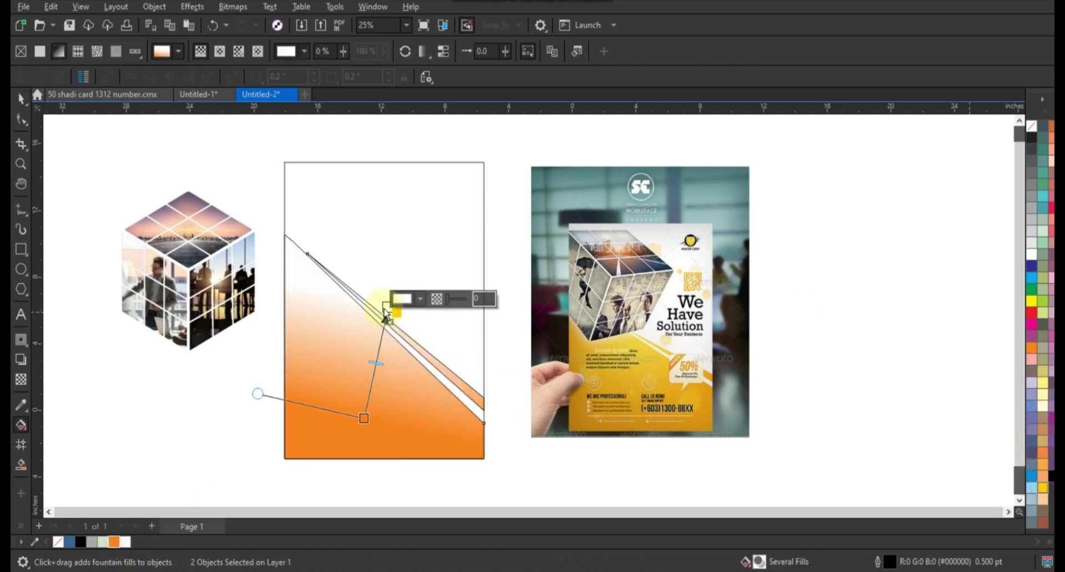
pyautogui.moveTo(386, 306); pyautogui.dragTo(383, 278)
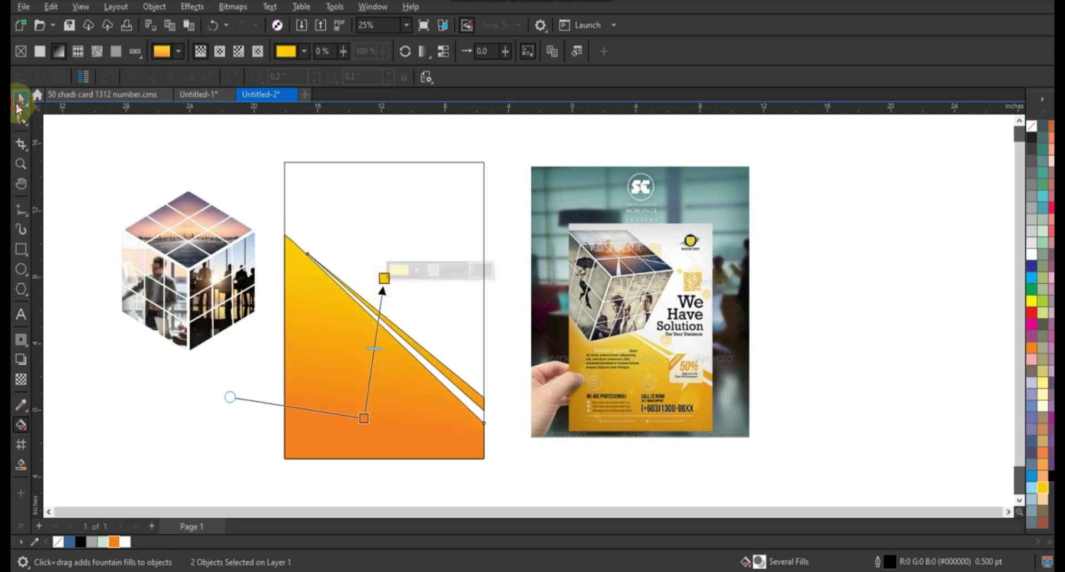
pyautogui.click(19, 100)
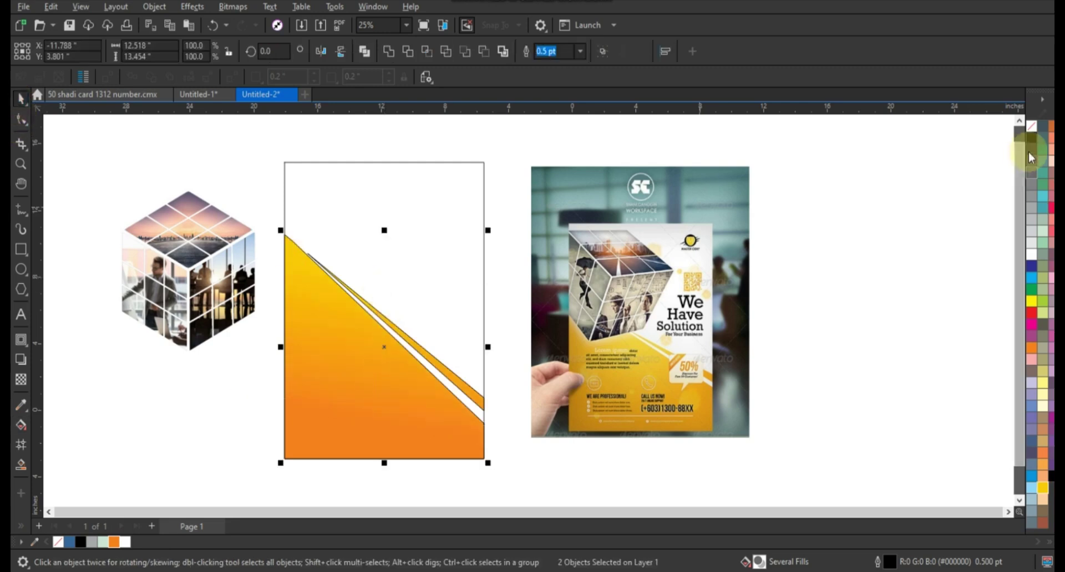
pyautogui.click(434, 258)
# Step: Rotate the photo cube to 330°, bring it to the front on the rectangle's upper left, and scale it to about 111%
pyautogui.moveTo(75, 166); pyautogui.dragTo(272, 360)
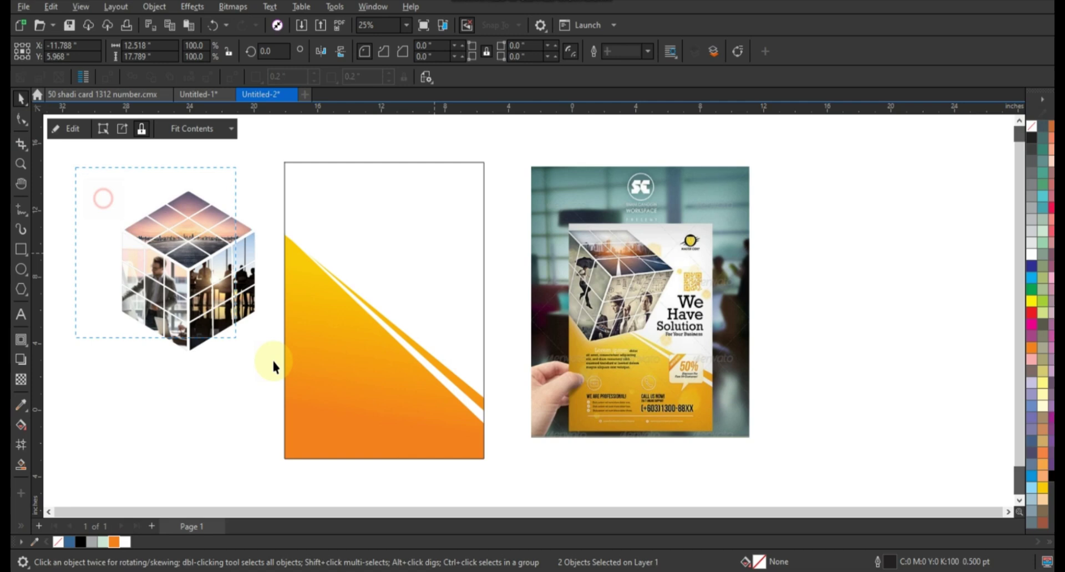
pyautogui.click(230, 289)
pyautogui.moveTo(261, 183); pyautogui.dragTo(271, 235)
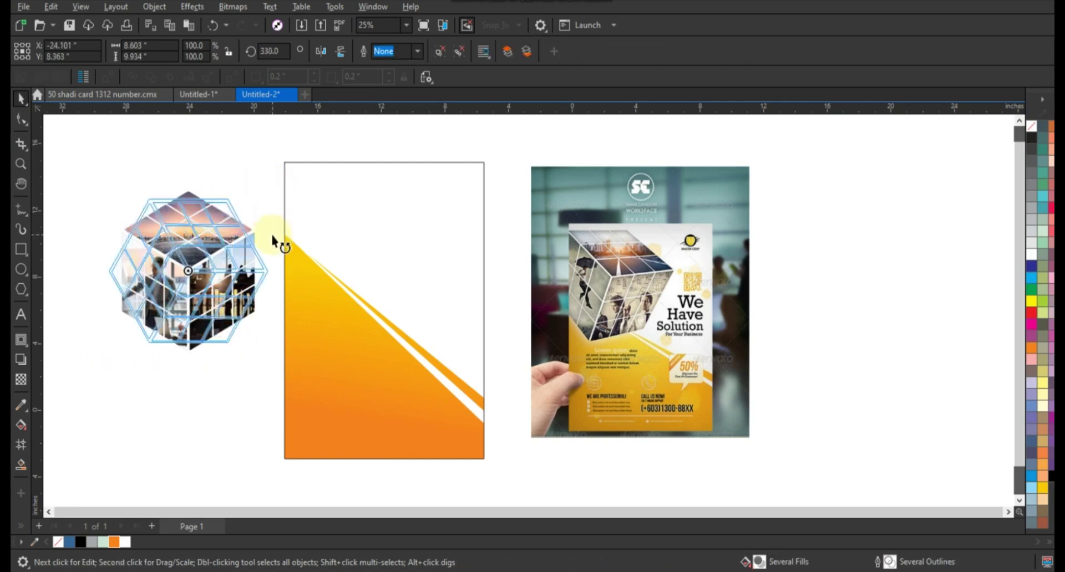
pyautogui.moveTo(198, 257); pyautogui.dragTo(321, 244)
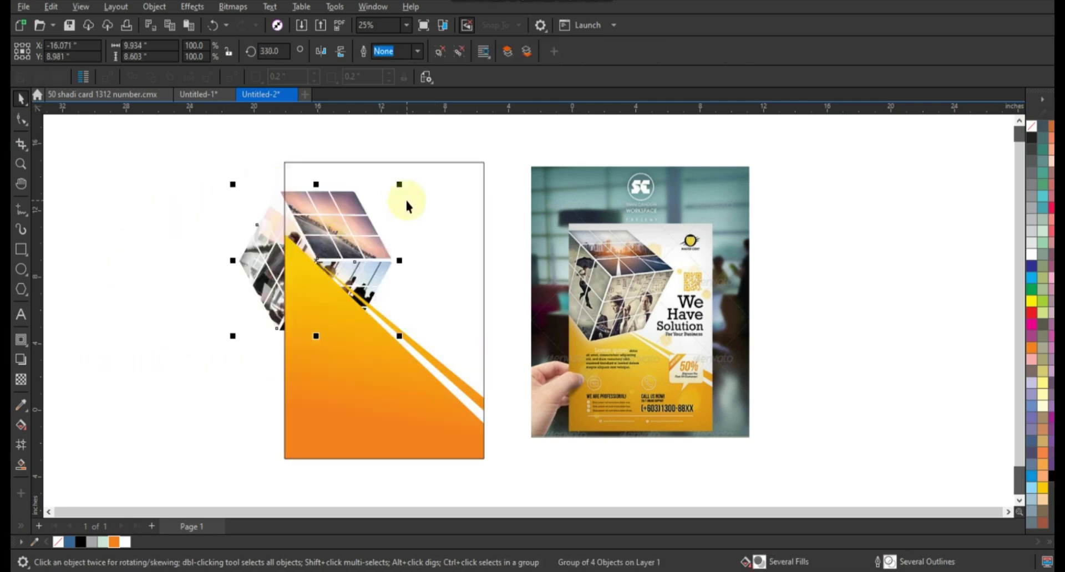
pyautogui.hotkey('shift', 'pageup')
pyautogui.moveTo(401, 186)
pyautogui.mouseDown()
pyautogui.moveTo(376, 242)
pyautogui.moveTo(358, 245)
pyautogui.moveTo(367, 248)
pyautogui.mouseUp()
# Step: Tilt the cube a little further, nudge it into place, and PowerClip it inside the rectangle
pyautogui.click(445, 298)
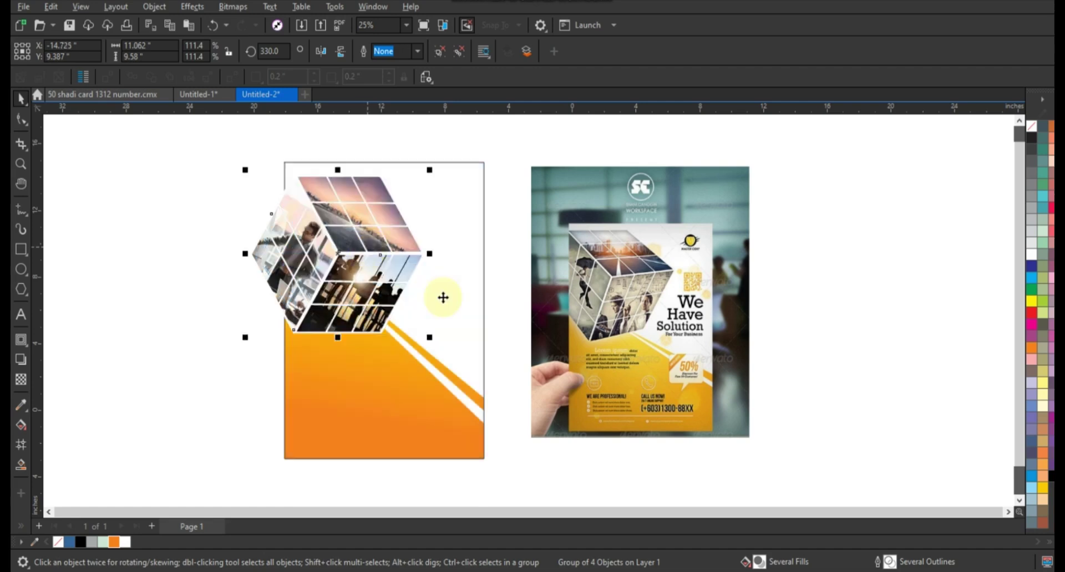
pyautogui.moveTo(440, 345); pyautogui.dragTo(433, 320)
pyautogui.click(366, 273)
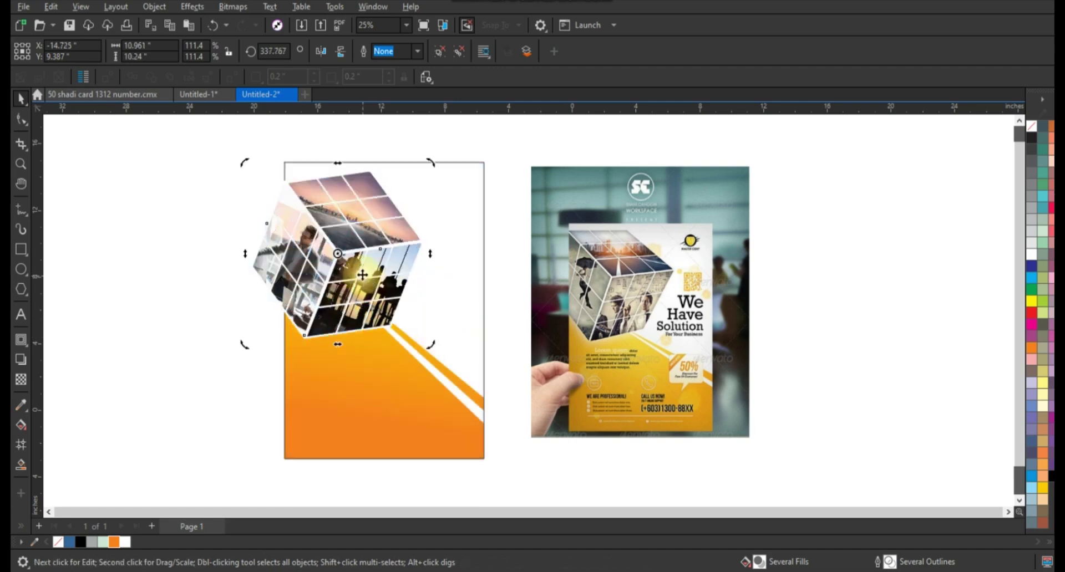
pyautogui.moveTo(363, 272); pyautogui.dragTo(367, 284)
pyautogui.click(257, 297)
pyautogui.scroll(-1, 474, 321)
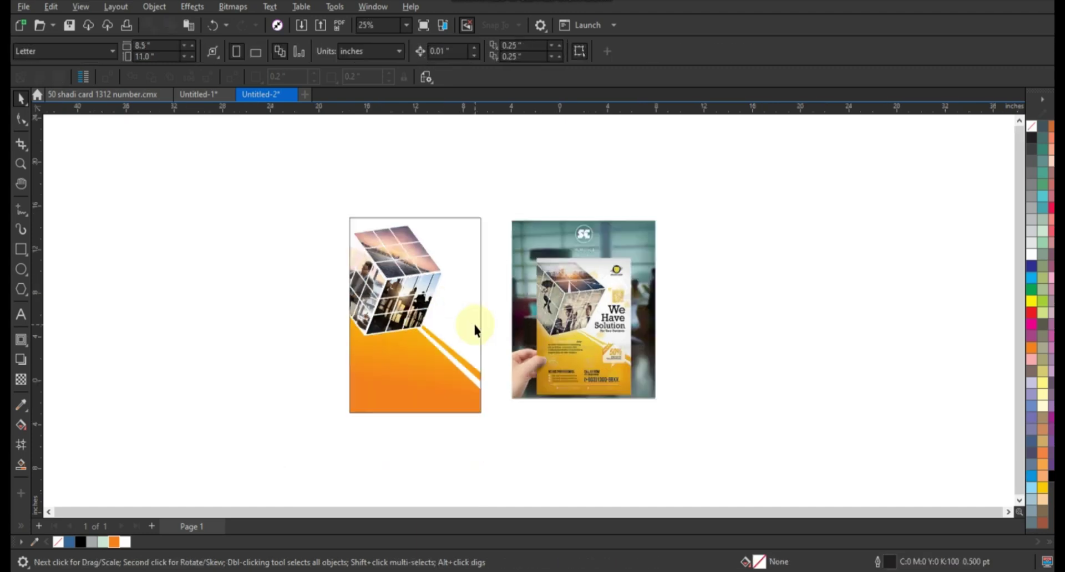
pyautogui.scroll(1, 473, 328)
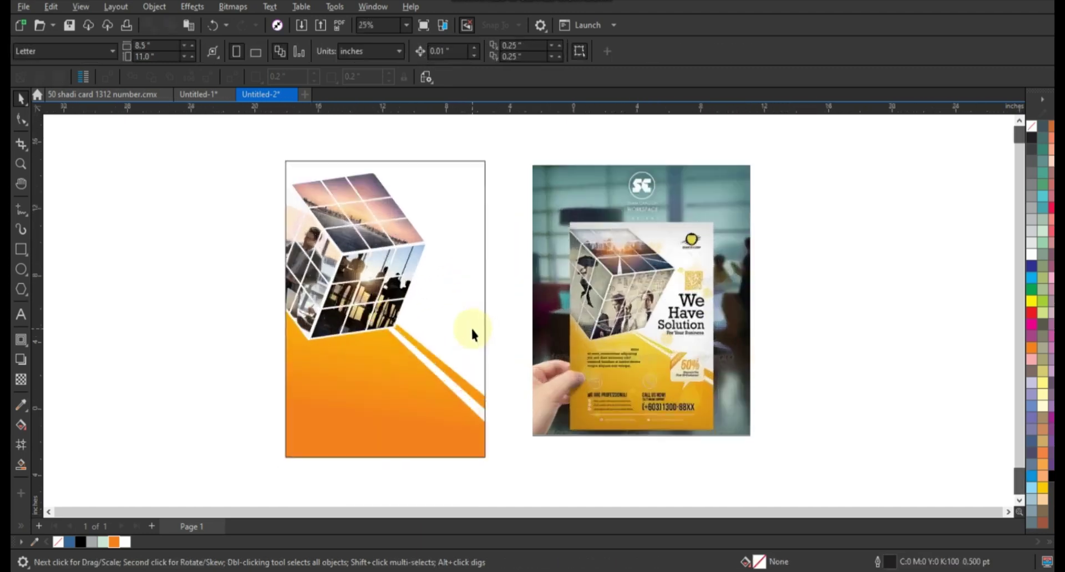
pyautogui.scroll(1, 470, 327)
pyautogui.scroll(-1, 470, 328)
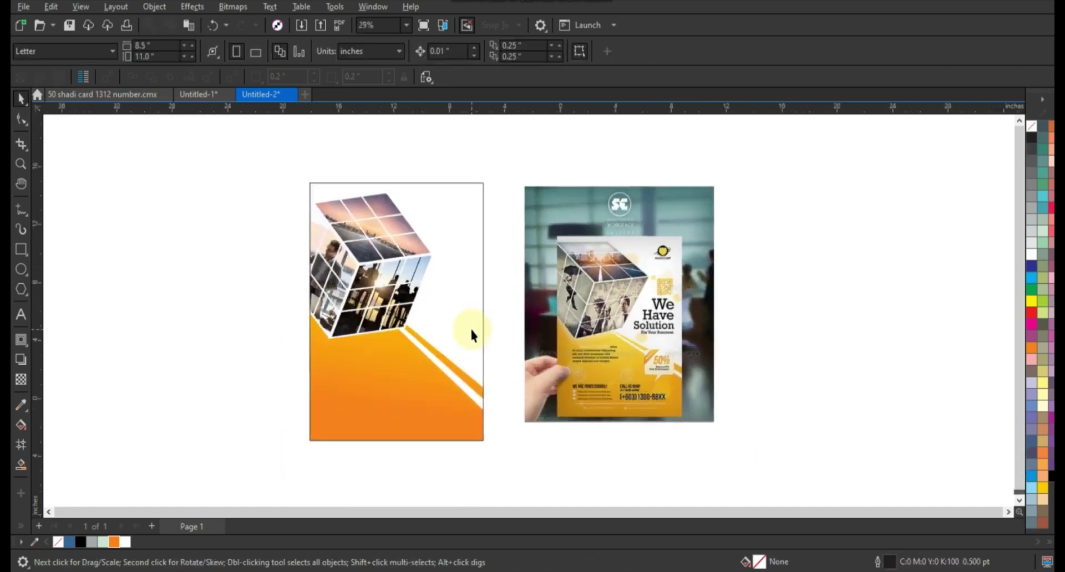